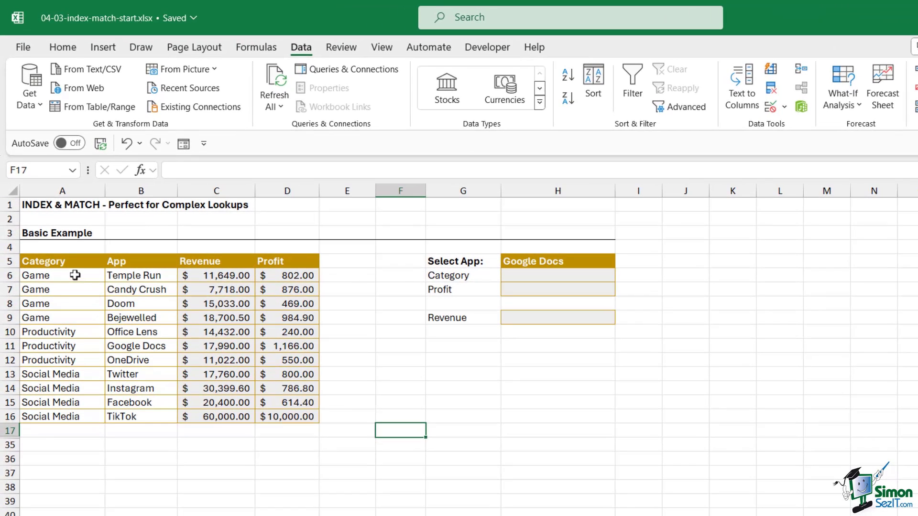
# Highlight the Category, App, Revenue and Profit columns (rows 6-16) to review the data table.
pyautogui.click(59, 222)
pyautogui.moveTo(67, 276); pyautogui.dragTo(62, 416)
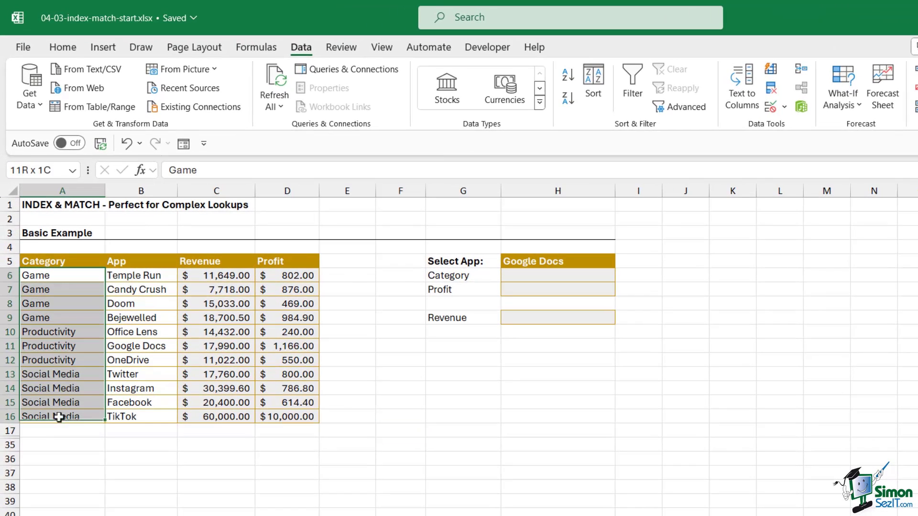
pyautogui.click(154, 275)
pyautogui.moveTo(151, 326); pyautogui.dragTo(152, 416)
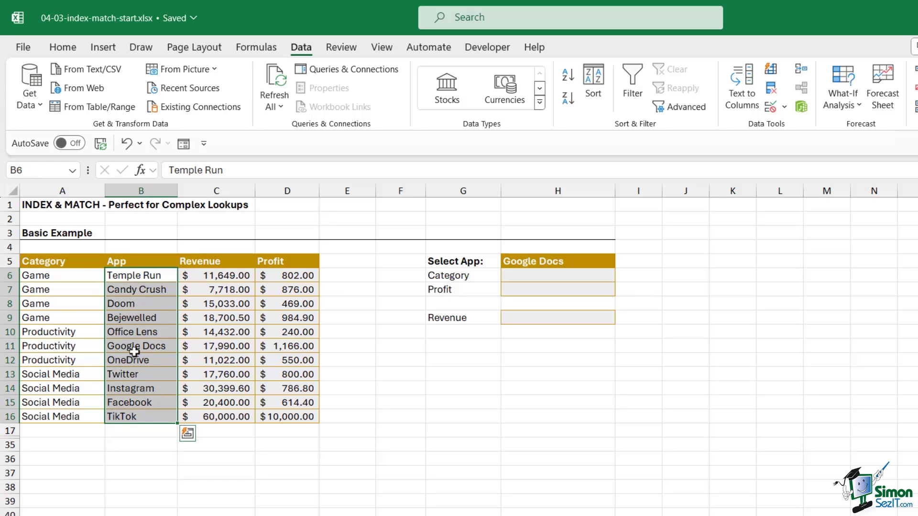
pyautogui.moveTo(244, 275); pyautogui.dragTo(234, 416)
pyautogui.moveTo(290, 277); pyautogui.dragTo(297, 413)
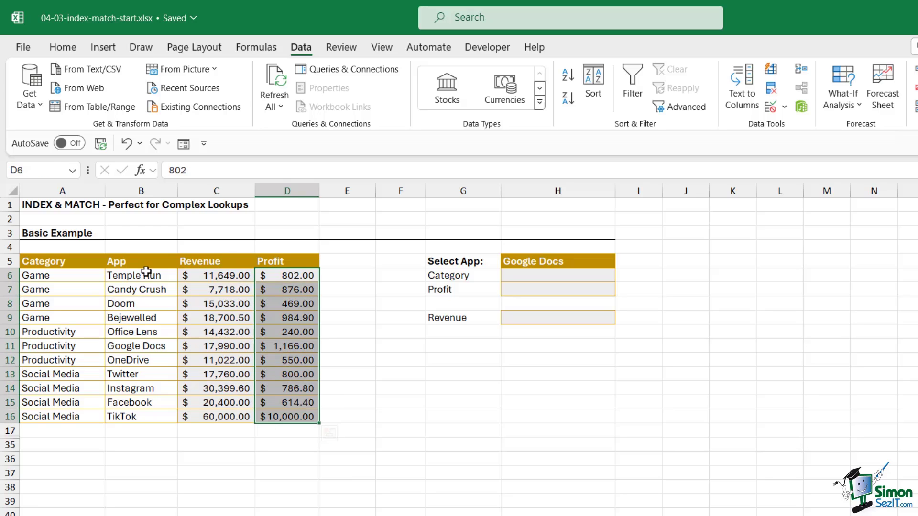
pyautogui.moveTo(144, 273); pyautogui.dragTo(139, 412)
pyautogui.click(216, 332)
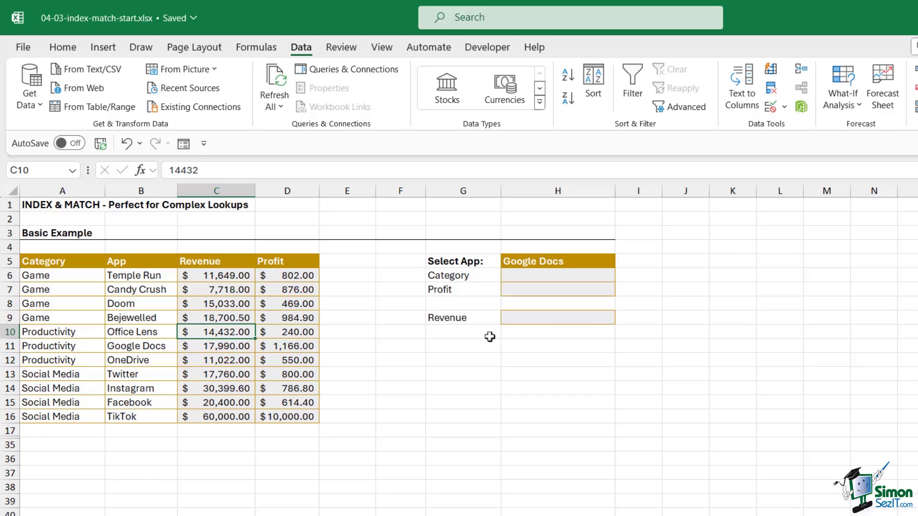
# Clear the sample app name from H5 and check the empty Category, Profit and Revenue cells.
pyautogui.click(550, 261)
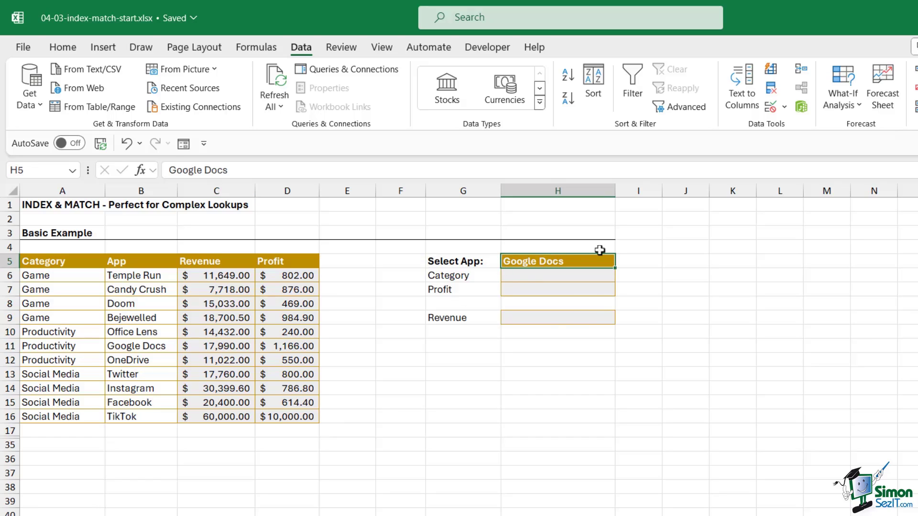
pyautogui.press('Delete')
pyautogui.click(549, 277)
pyautogui.click(548, 289)
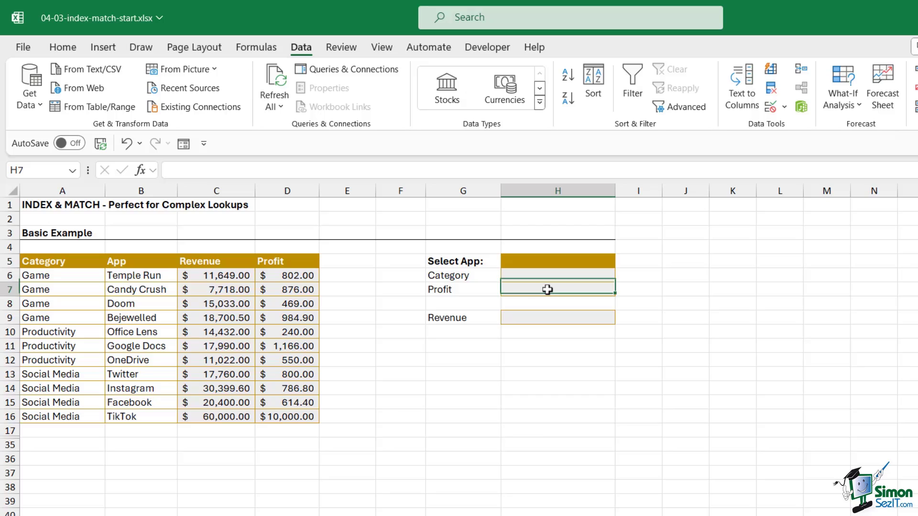
pyautogui.click(547, 317)
pyautogui.click(570, 262)
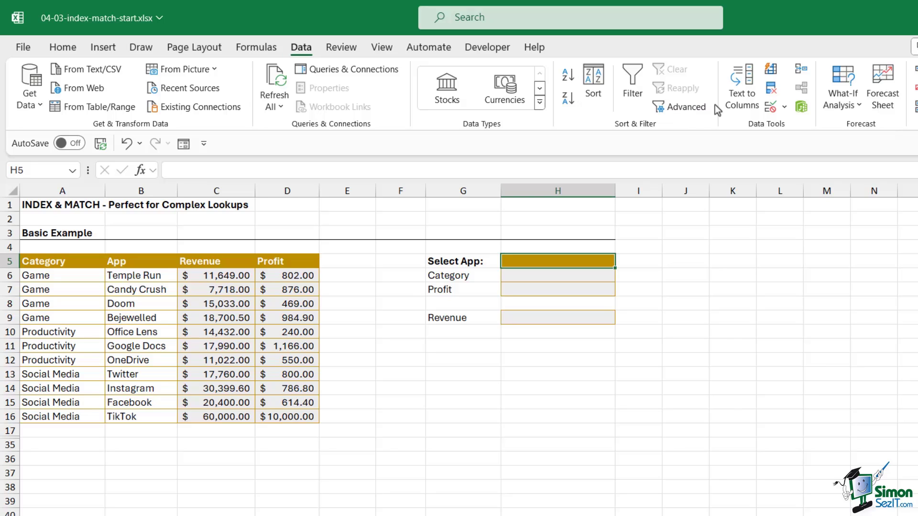
# Give H5 a List data validation sourced from =$B$6:$B$16 and choose Bejewelled.
pyautogui.click(784, 106)
pyautogui.click(804, 128)
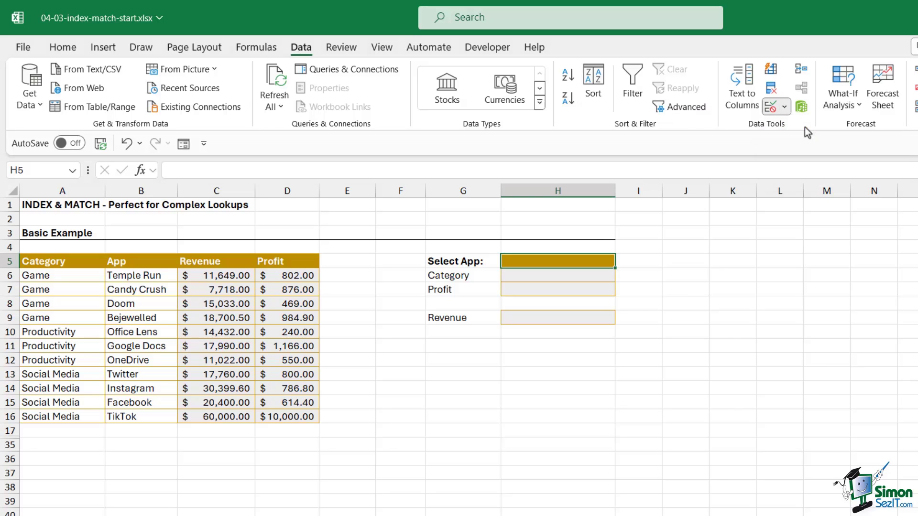
pyautogui.click(413, 277)
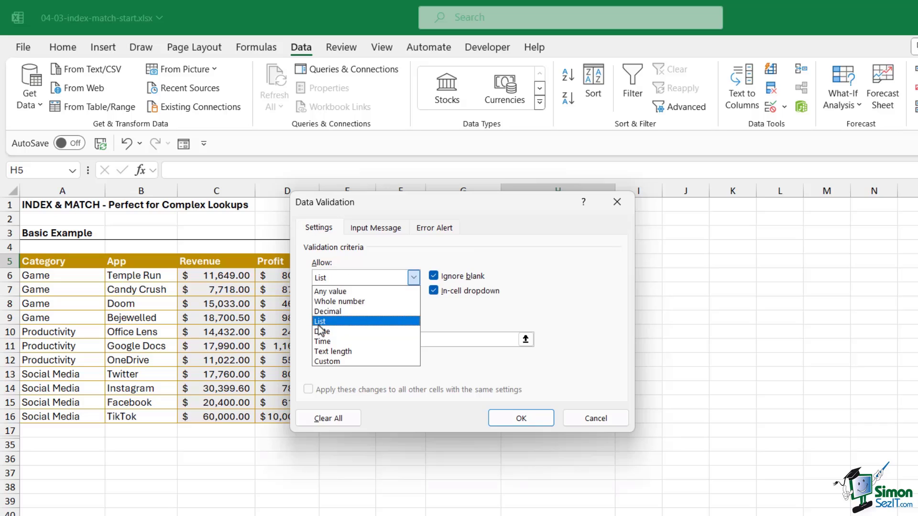
pyautogui.click(330, 320)
pyautogui.moveTo(410, 204); pyautogui.dragTo(763, 178)
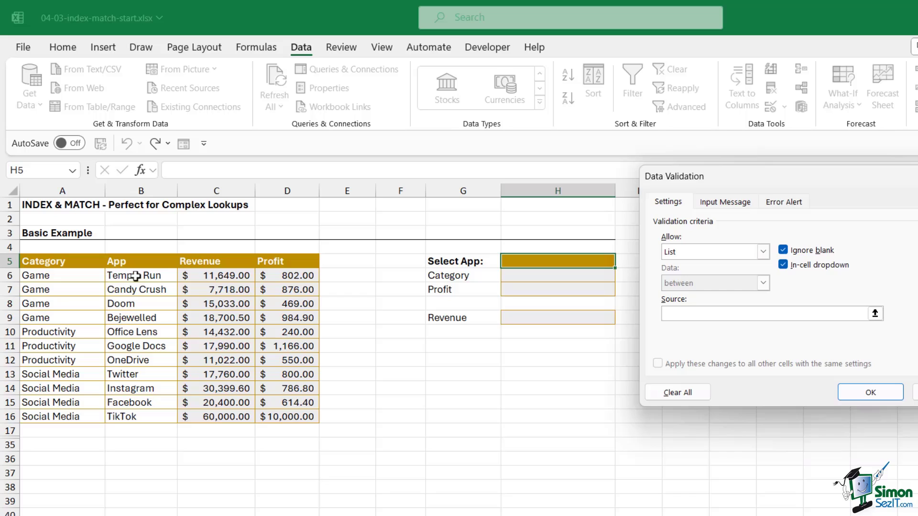
pyautogui.moveTo(136, 275); pyautogui.dragTo(136, 417)
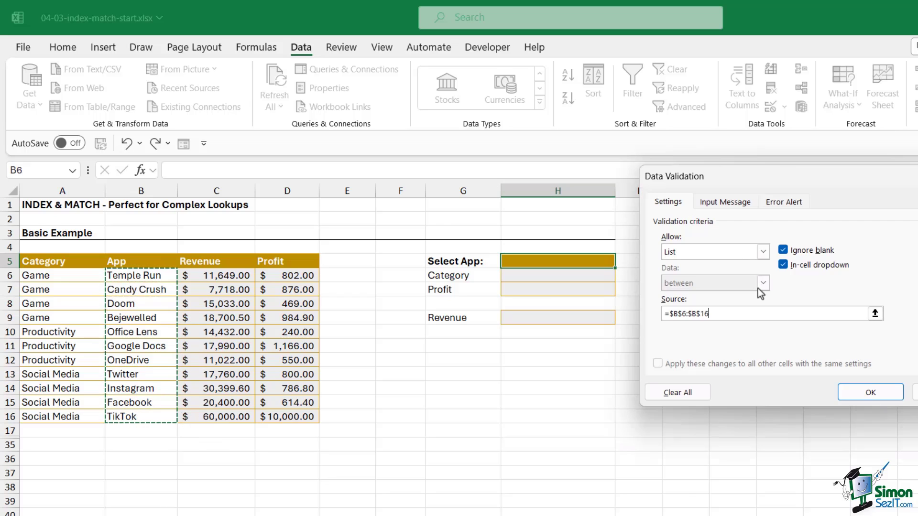
pyautogui.click(868, 393)
pyautogui.click(621, 262)
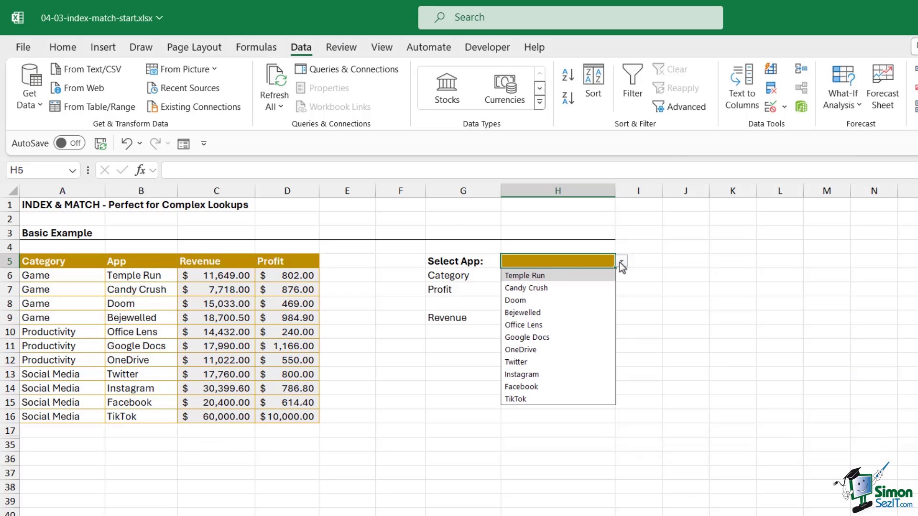
pyautogui.click(523, 312)
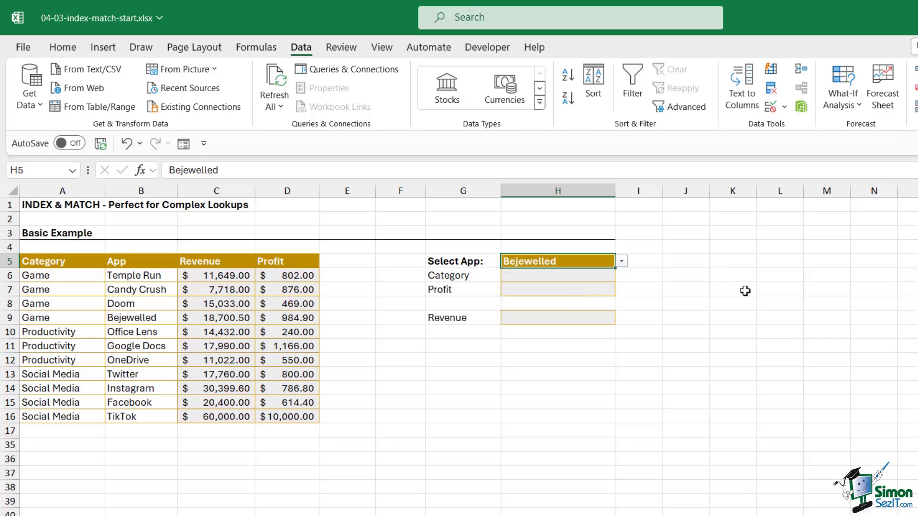
# Enter =VLOOKUP($H$5,$A$5:$D$16,1,FALSE) in the Category cell H6.
pyautogui.click(539, 277)
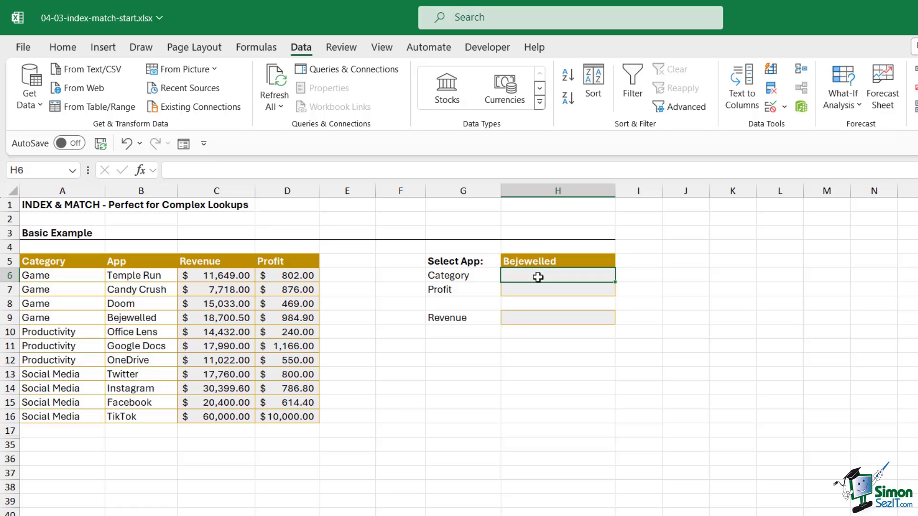
pyautogui.write('=VLOOKU')
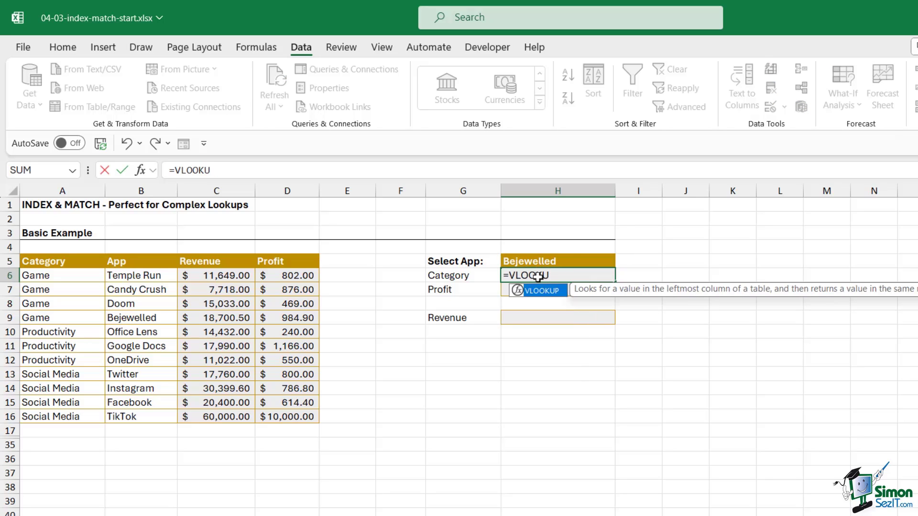
pyautogui.write('P(')
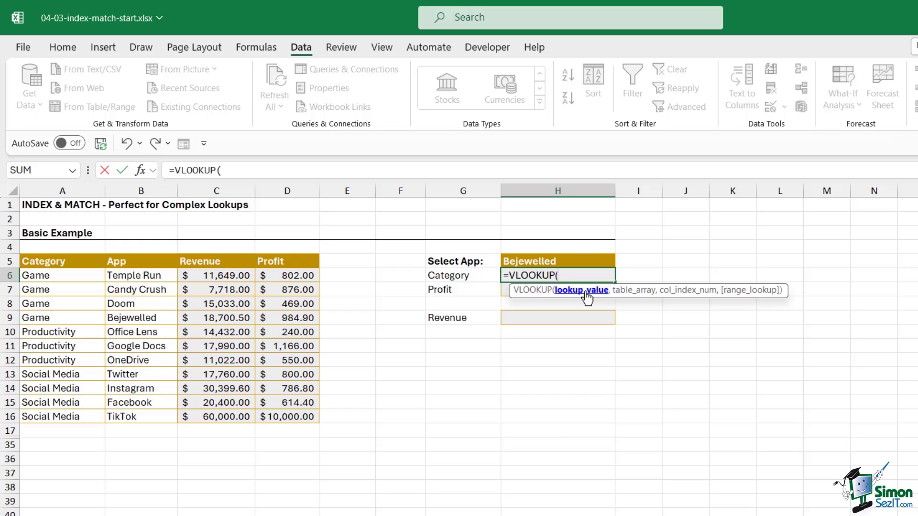
pyautogui.click(553, 260)
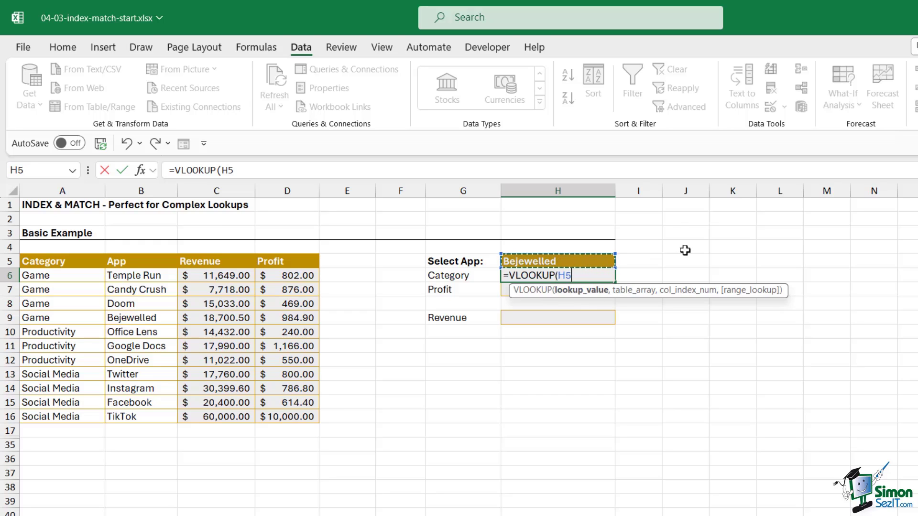
pyautogui.press('F4')
pyautogui.write(',')
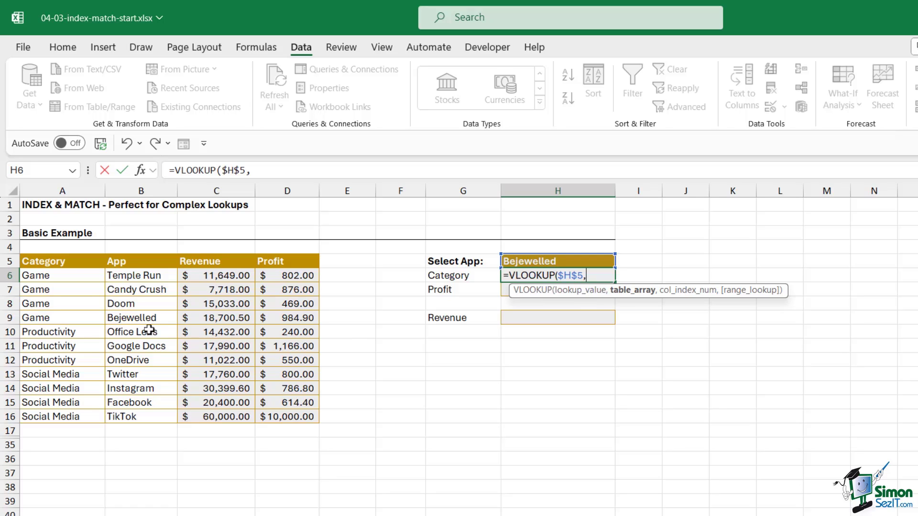
pyautogui.moveTo(50, 262); pyautogui.dragTo(279, 418)
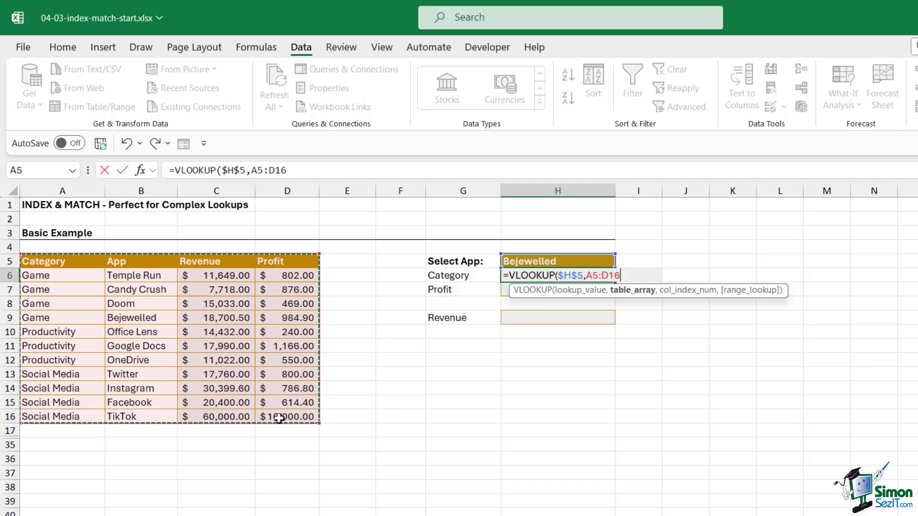
pyautogui.press('F4')
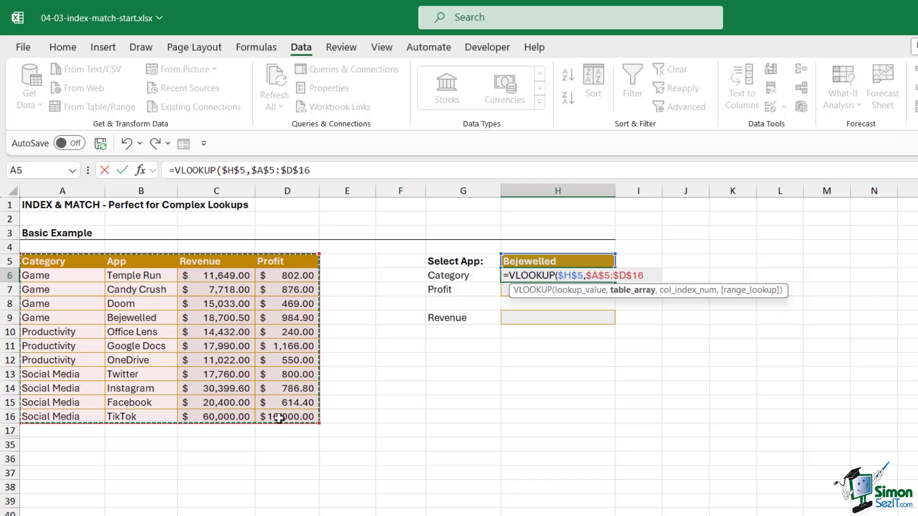
pyautogui.write(',')
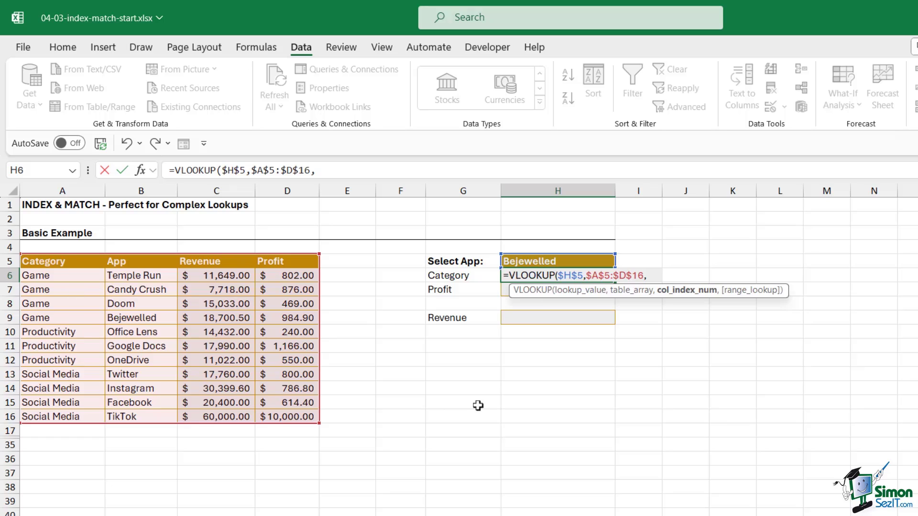
pyautogui.write('1,')
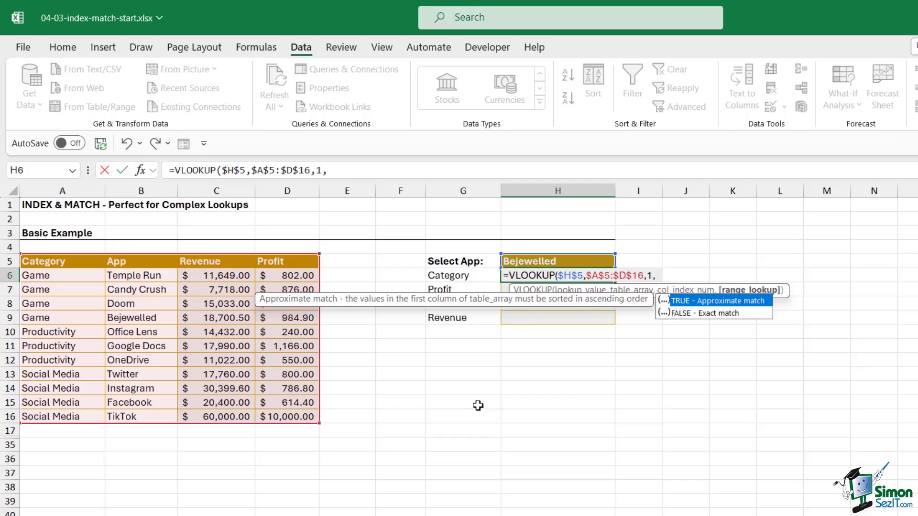
pyautogui.write('FA')
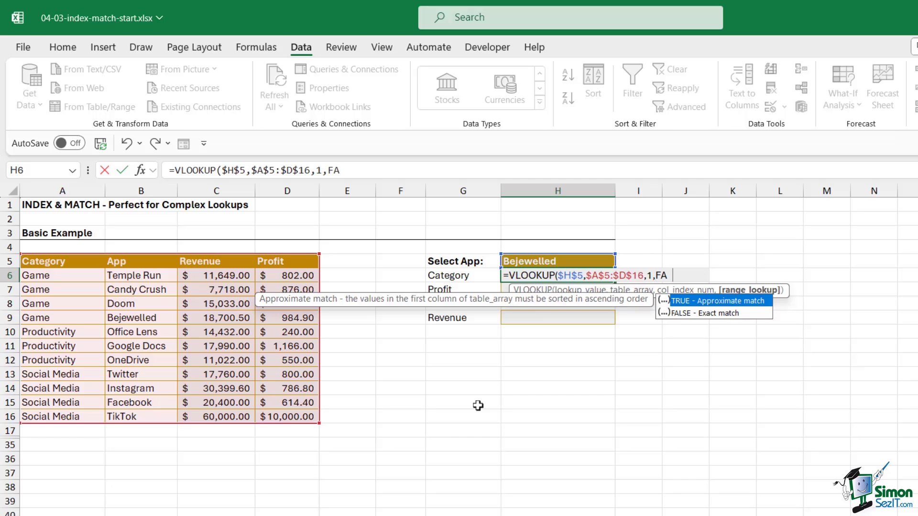
pyautogui.write('LSE)')
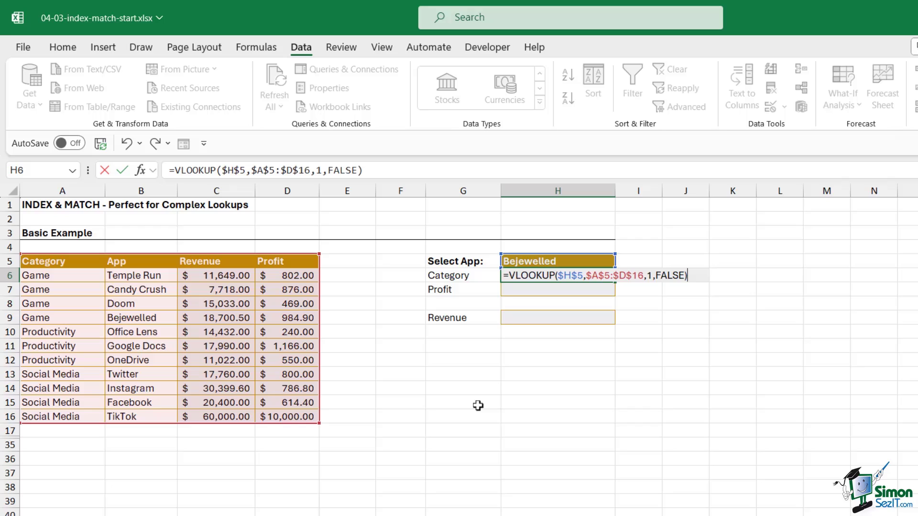
pyautogui.press('Return')
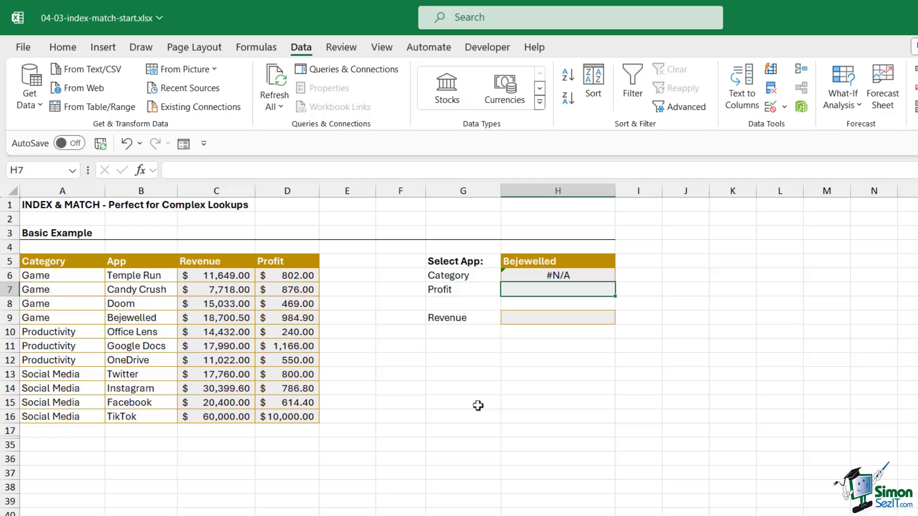
# Inspect the VLOOKUP's column index argument 1 in H6, then delete the formula.
pyautogui.doubleClick(553, 273)
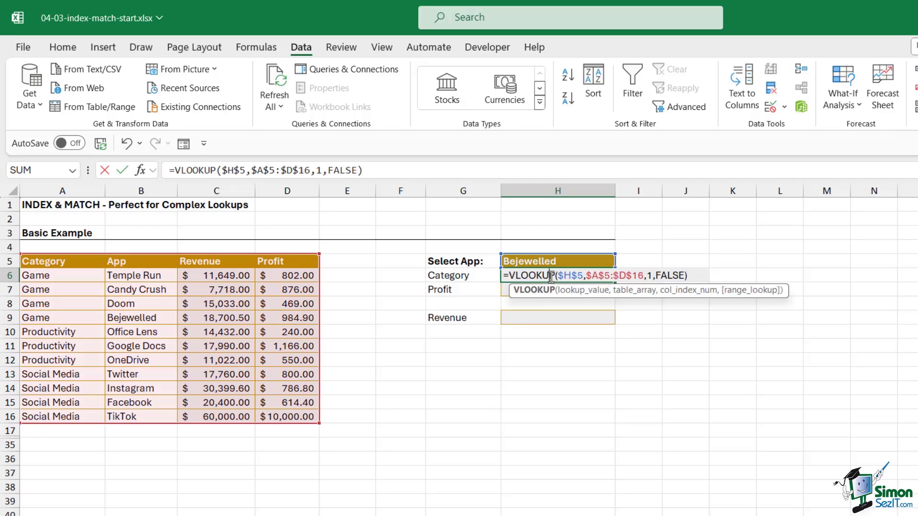
pyautogui.doubleClick(650, 275)
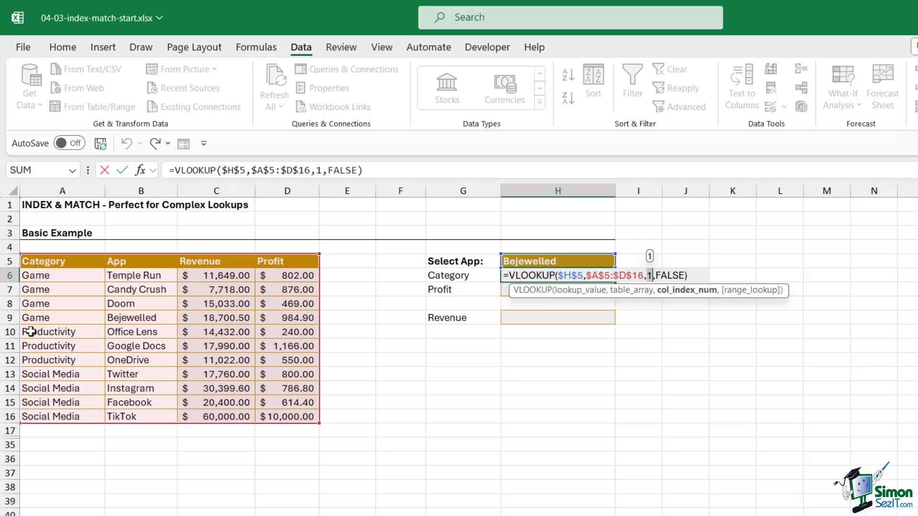
pyautogui.hotkey('ctrl', 'Return')
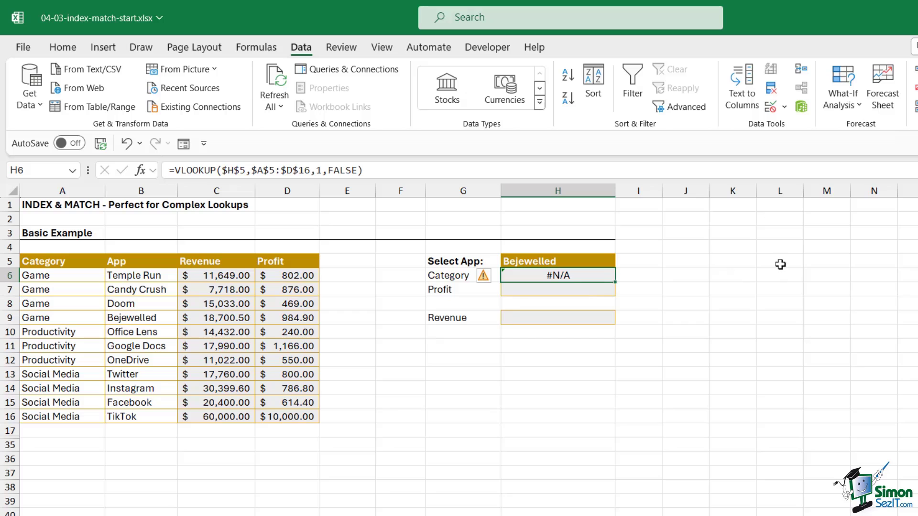
pyautogui.press('Delete')
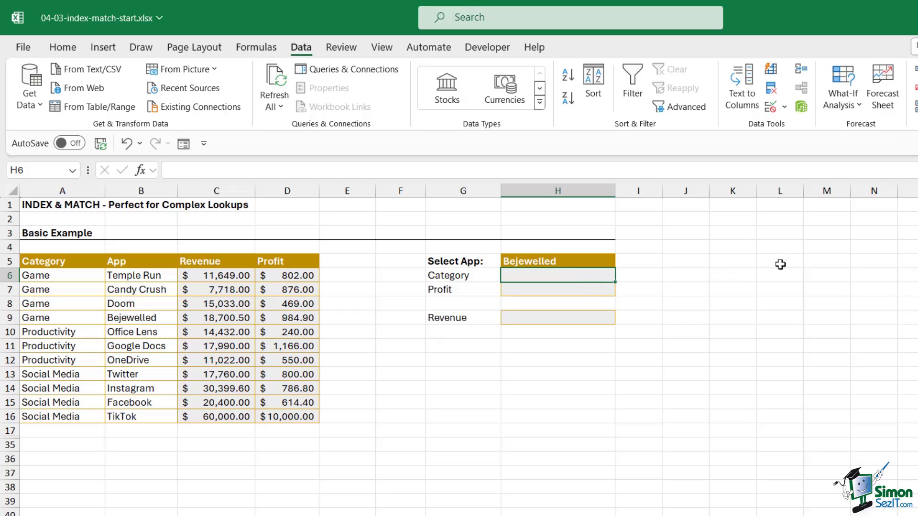
# Enter =INDEX(A6:A16,4) in H6 so it returns Game.
pyautogui.click(747, 265)
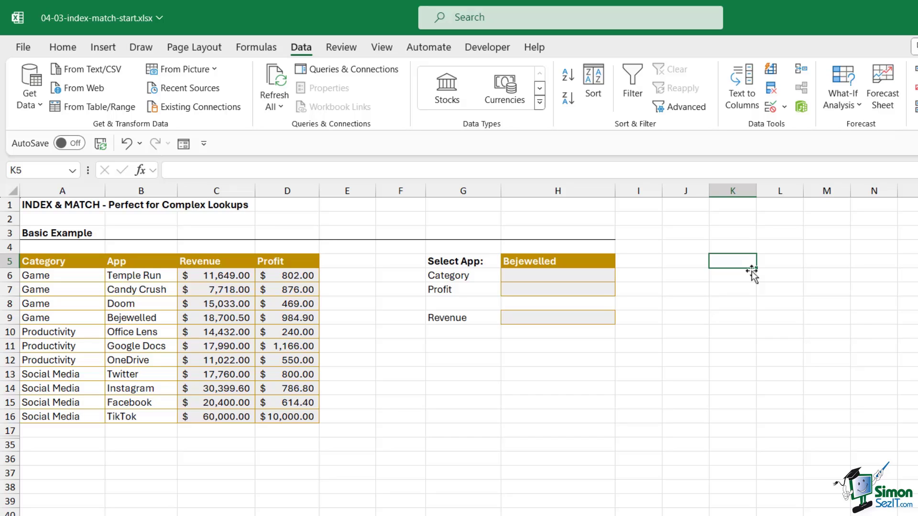
pyautogui.click(564, 279)
pyautogui.write('=')
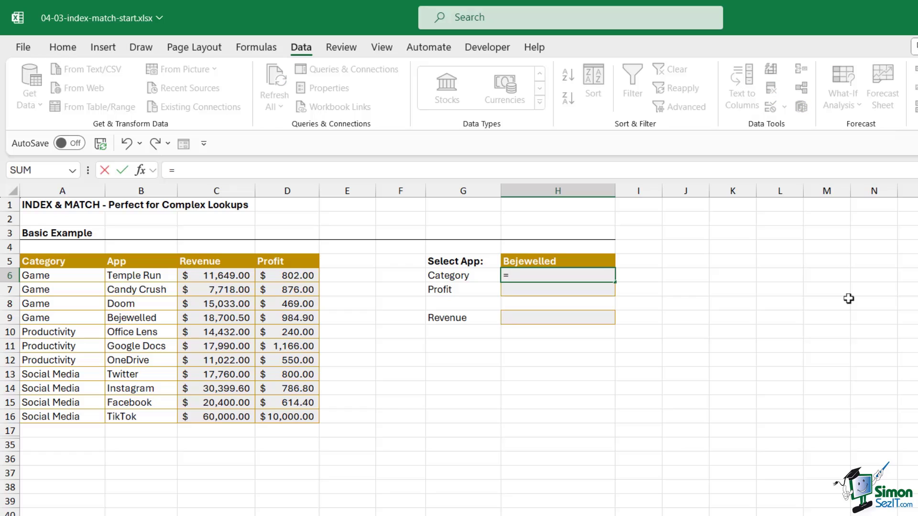
pyautogui.write('INDEX(')
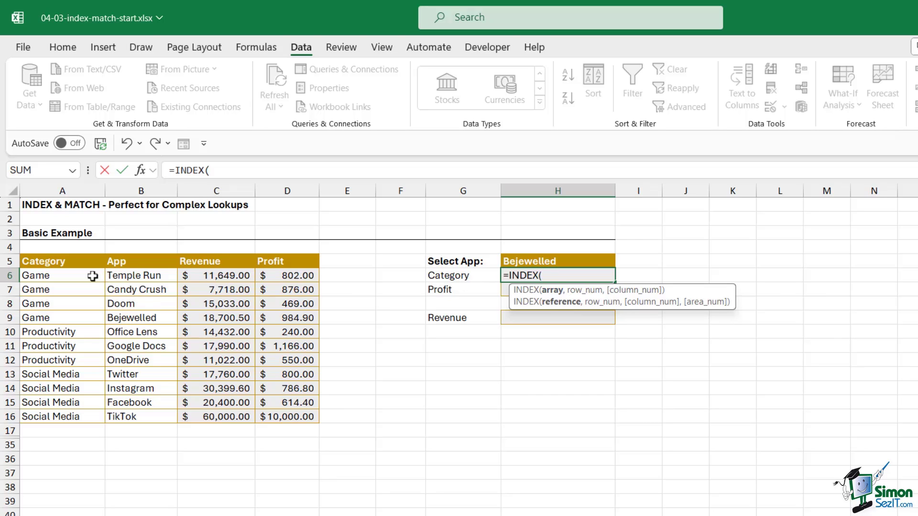
pyautogui.moveTo(92, 276); pyautogui.dragTo(92, 416)
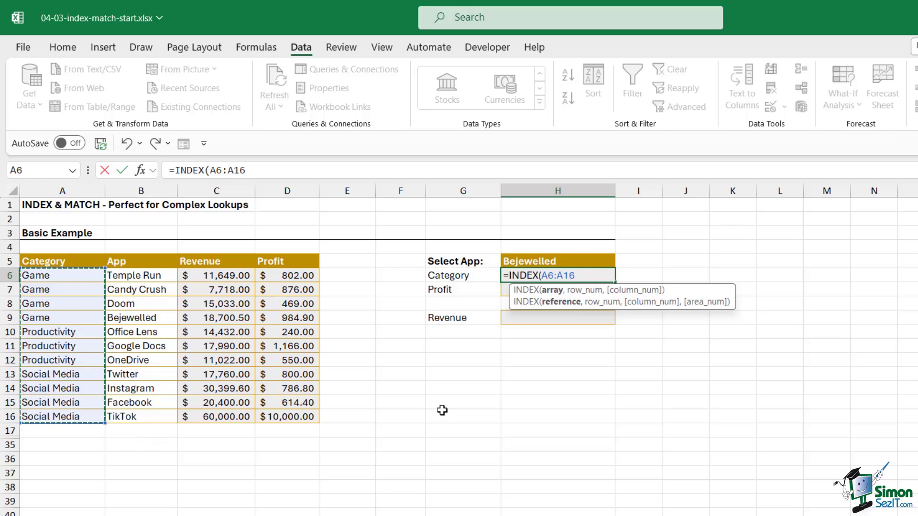
pyautogui.write(',')
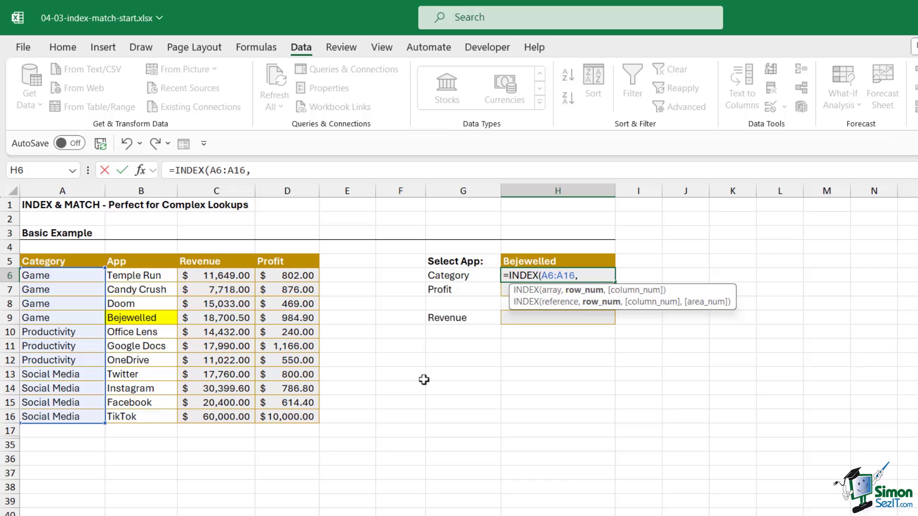
pyautogui.write('4')
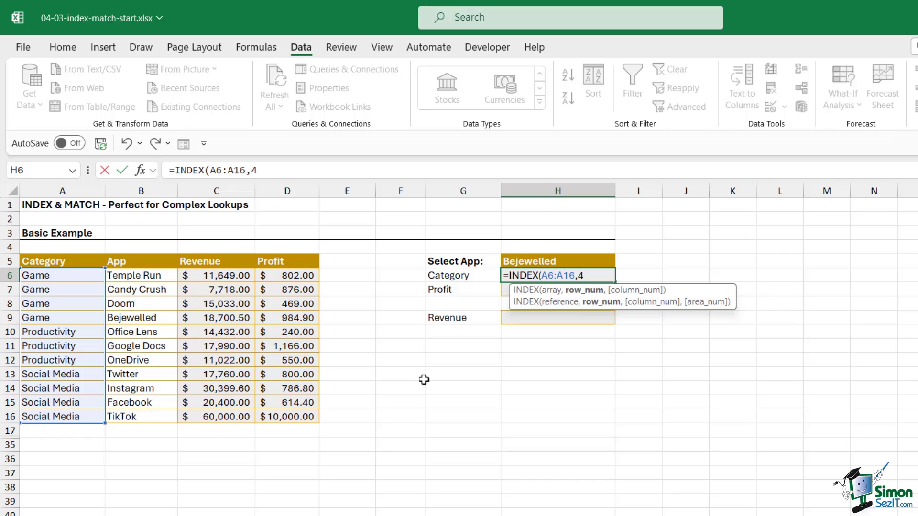
pyautogui.write(')')
pyautogui.press('Return')
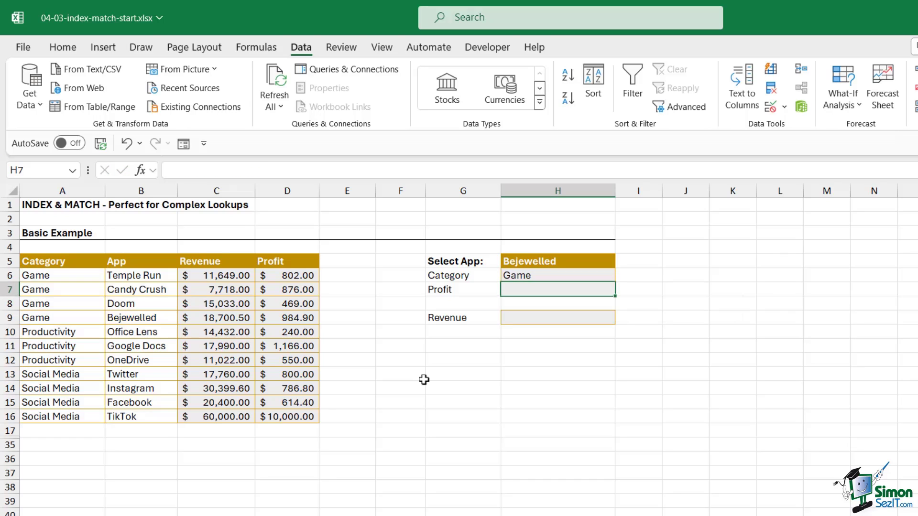
# Compare the =INDEX(A6:A16,4) formula against the fourth row, Bejewelled, leaving it unchanged.
pyautogui.moveTo(30, 318); pyautogui.dragTo(148, 319)
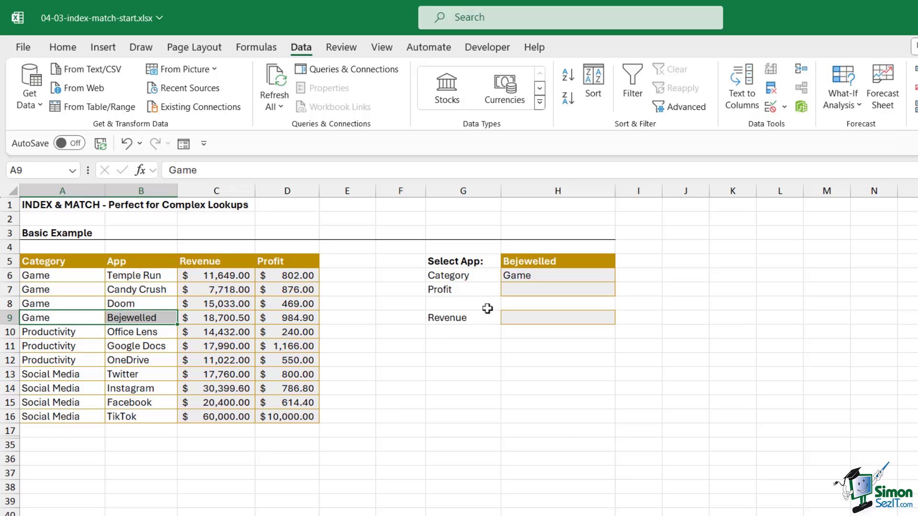
pyautogui.doubleClick(530, 276)
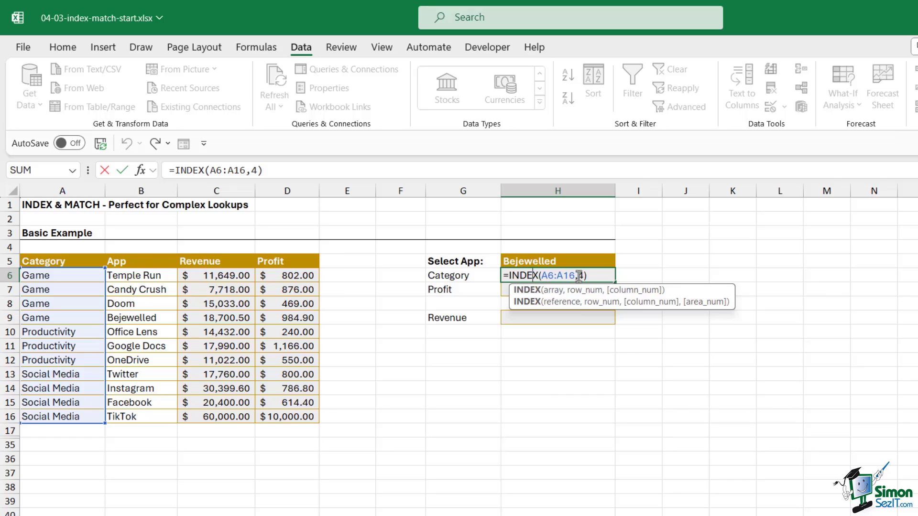
pyautogui.hotkey('ctrl', 'Return')
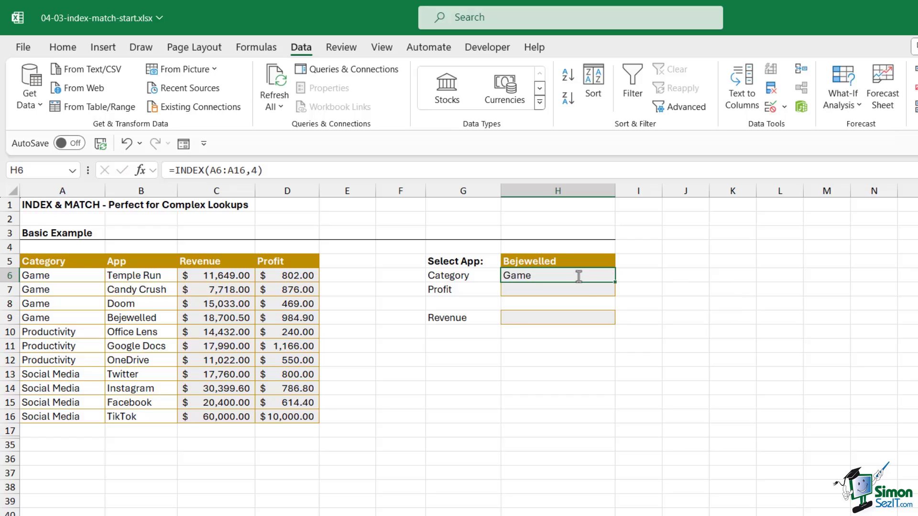
# Replace H6 with =MATCH(H5,B6:B16,0), which returns Bejewelled's position 4.
pyautogui.press('Delete')
pyautogui.write('=')
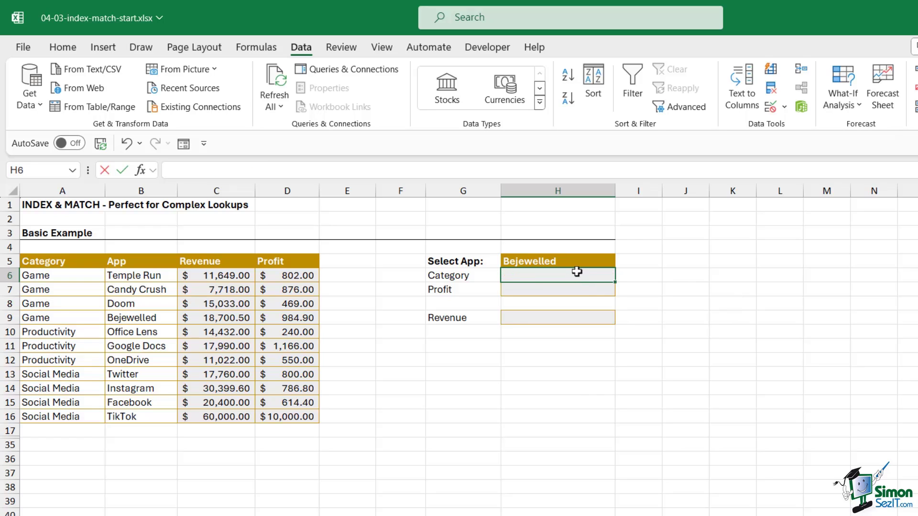
pyautogui.write('MATCH(')
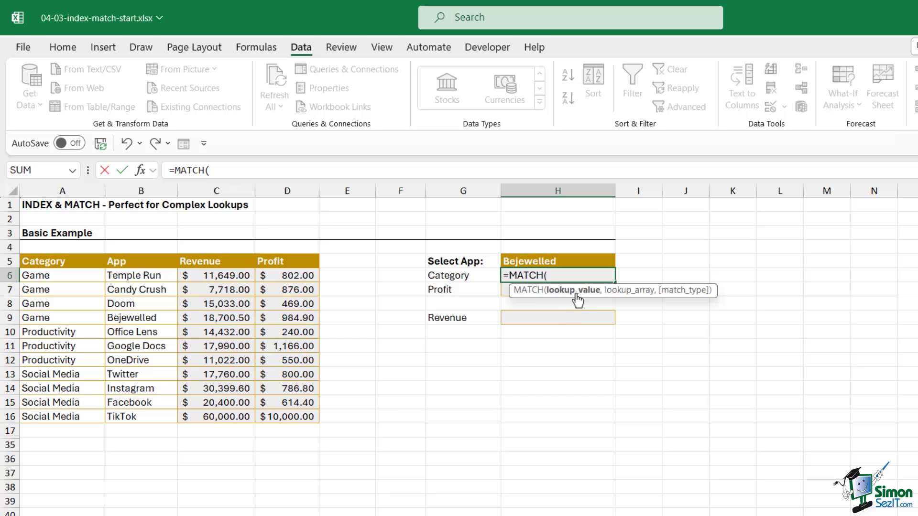
pyautogui.click(568, 260)
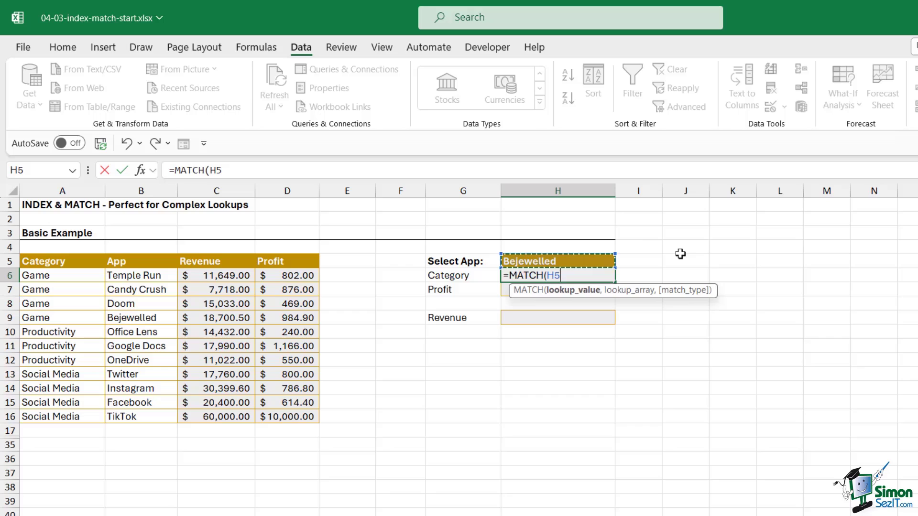
pyautogui.write(',')
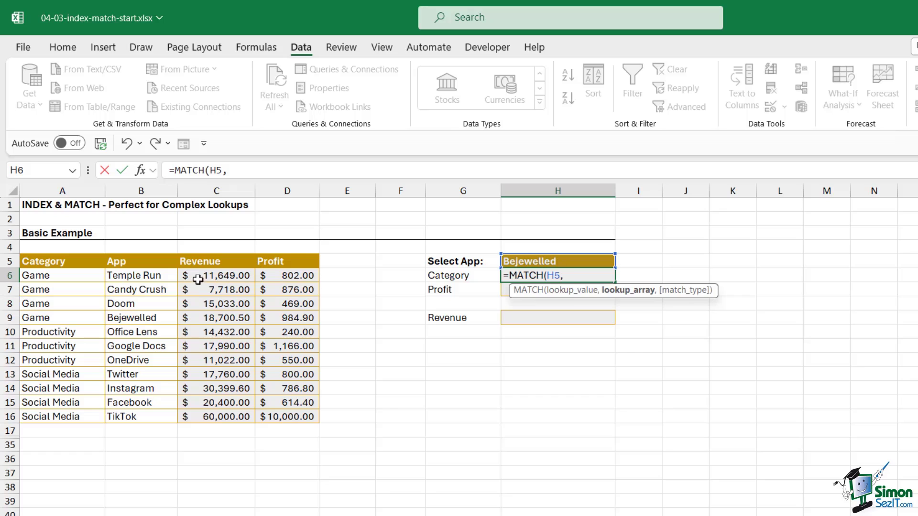
pyautogui.moveTo(147, 276); pyautogui.dragTo(144, 416)
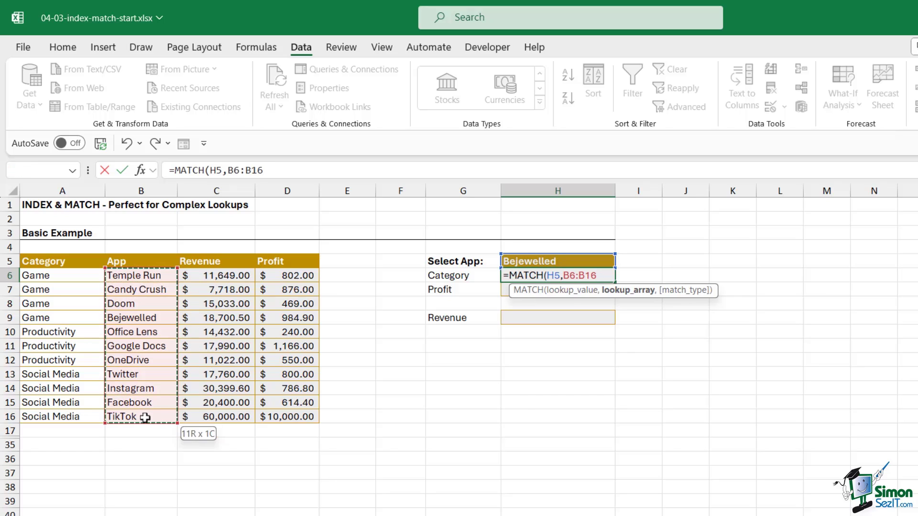
pyautogui.write(',')
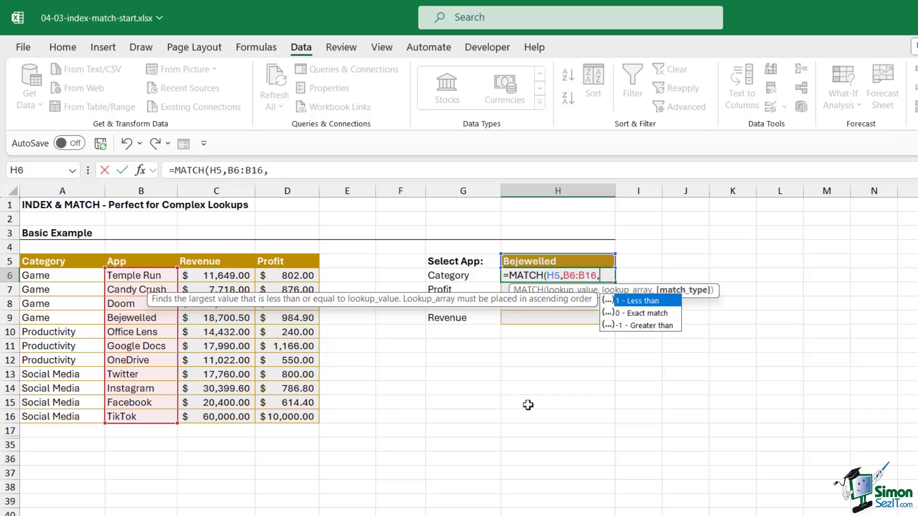
pyautogui.write('0)')
pyautogui.press('Return')
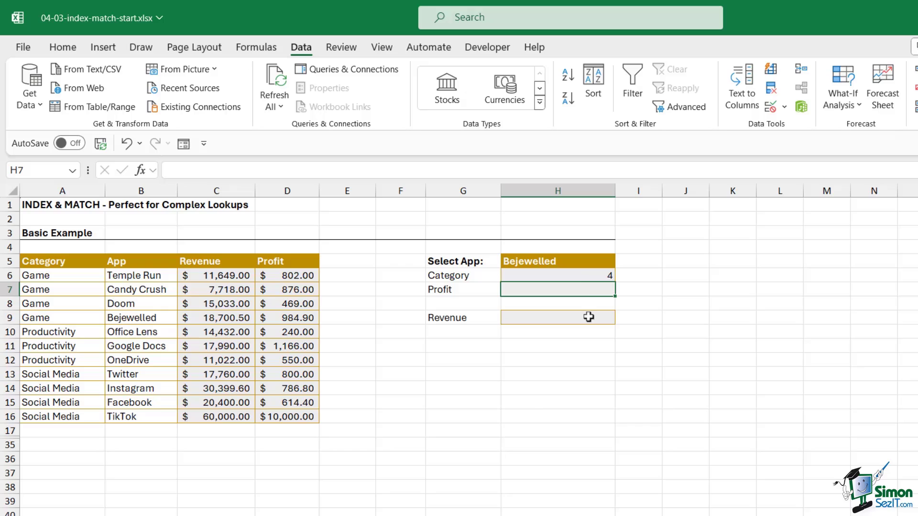
pyautogui.click(589, 277)
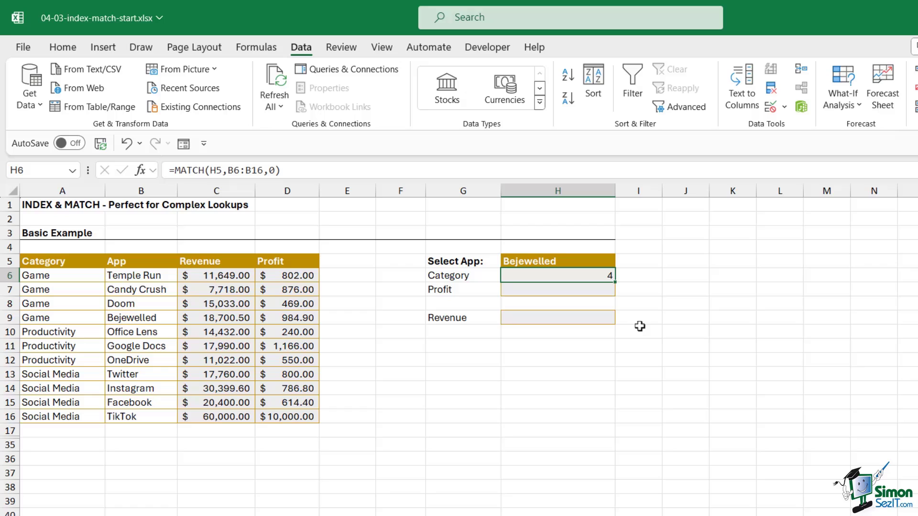
# Start H6's formula as =INDEX(A6:A16,MATCH($H$5,B6:B16,0 from the Category and App ranges.
pyautogui.press('Delete')
pyautogui.write('=')
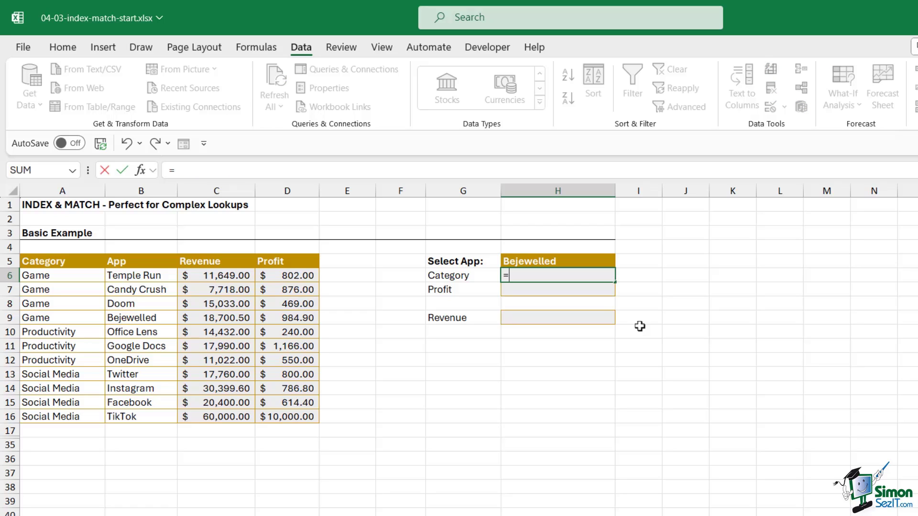
pyautogui.write('INDEX(')
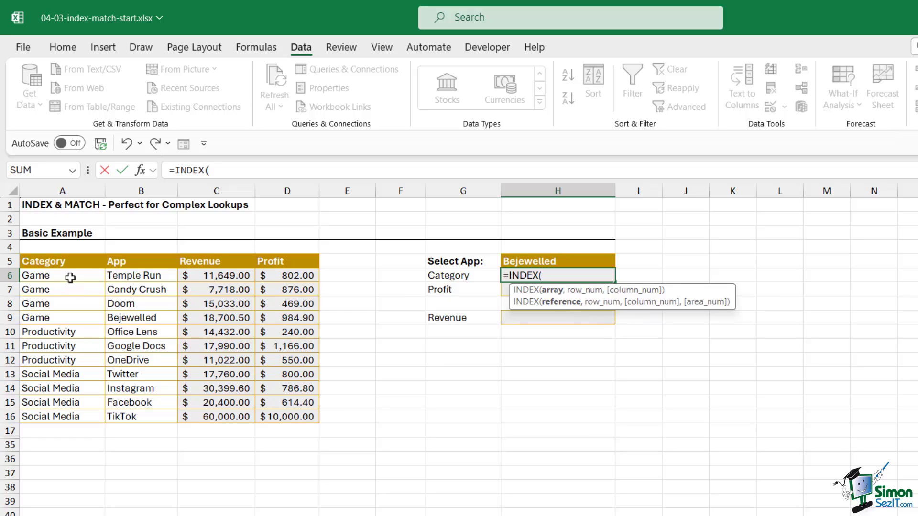
pyautogui.moveTo(68, 275); pyautogui.dragTo(68, 417)
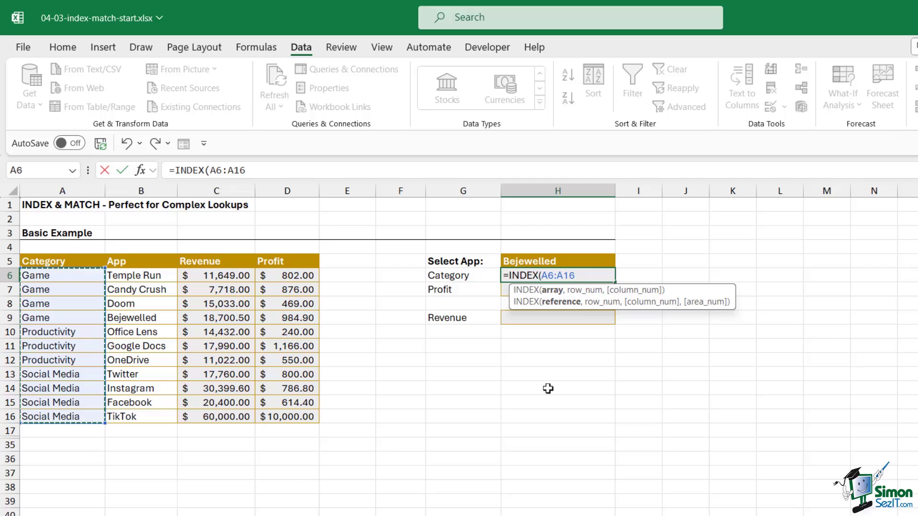
pyautogui.write(',')
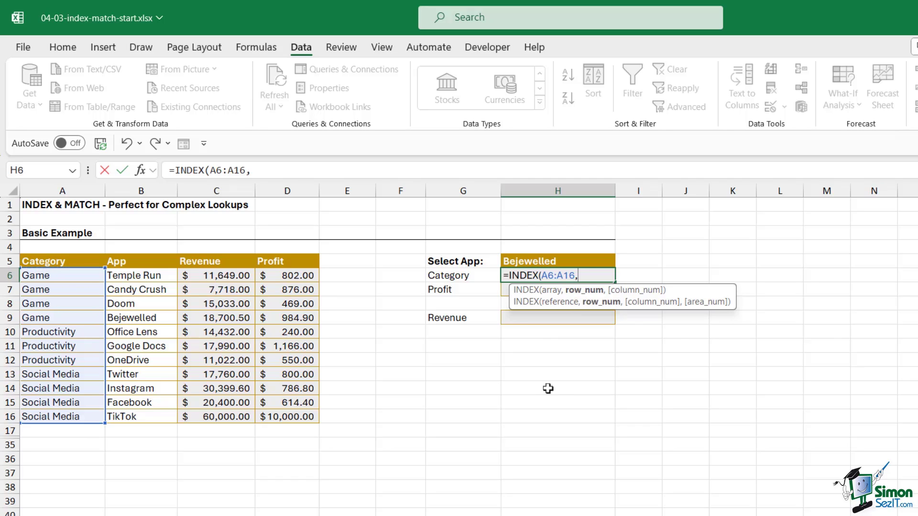
pyautogui.write('MATCH(')
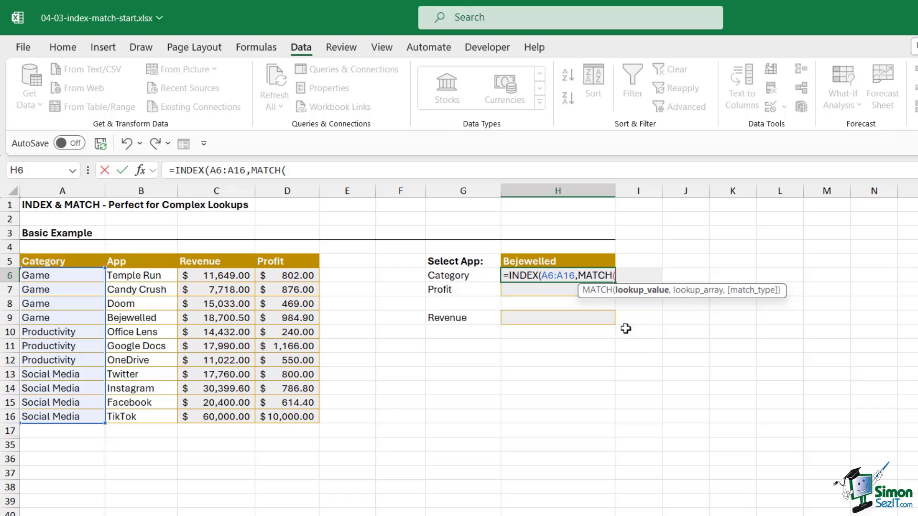
pyautogui.click(562, 260)
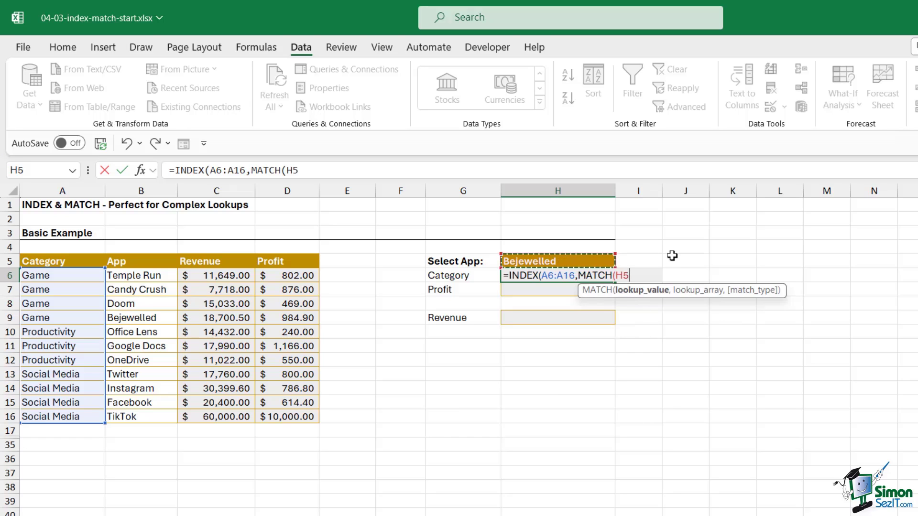
pyautogui.press('F4')
pyautogui.write(',')
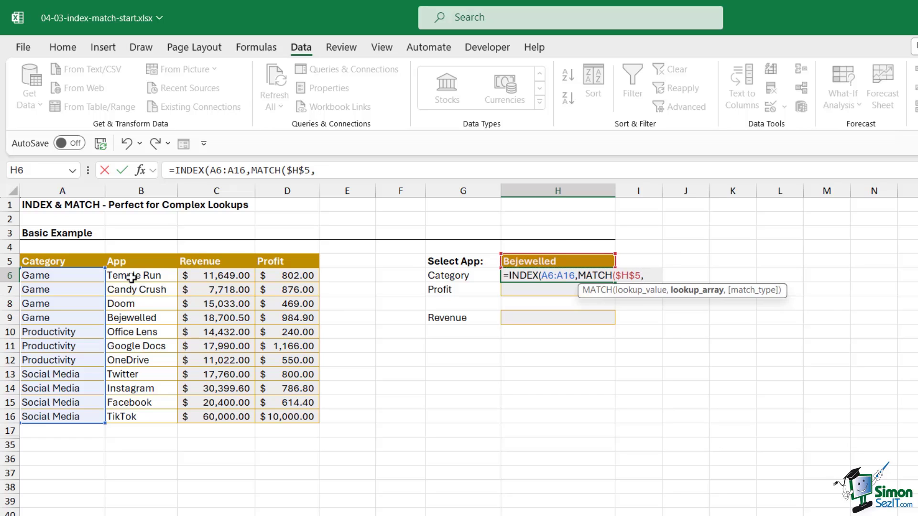
pyautogui.moveTo(131, 277); pyautogui.dragTo(133, 416)
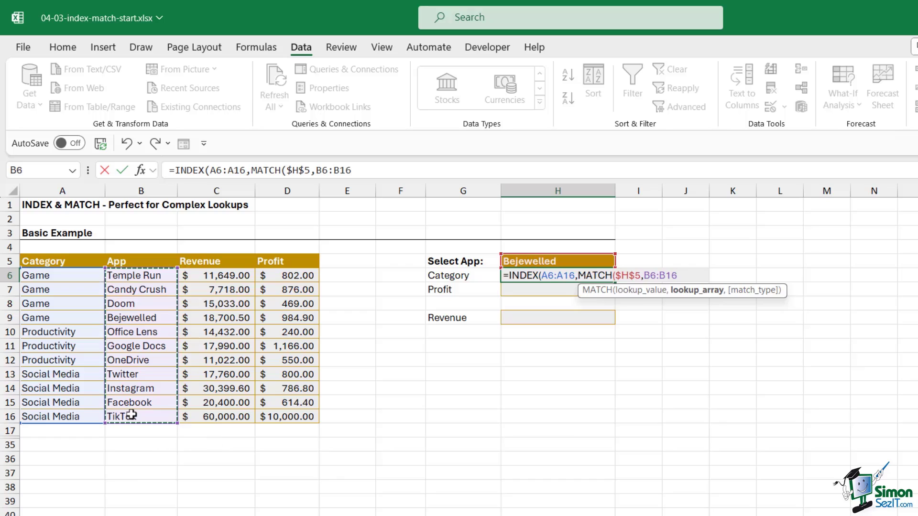
pyautogui.write(',0')
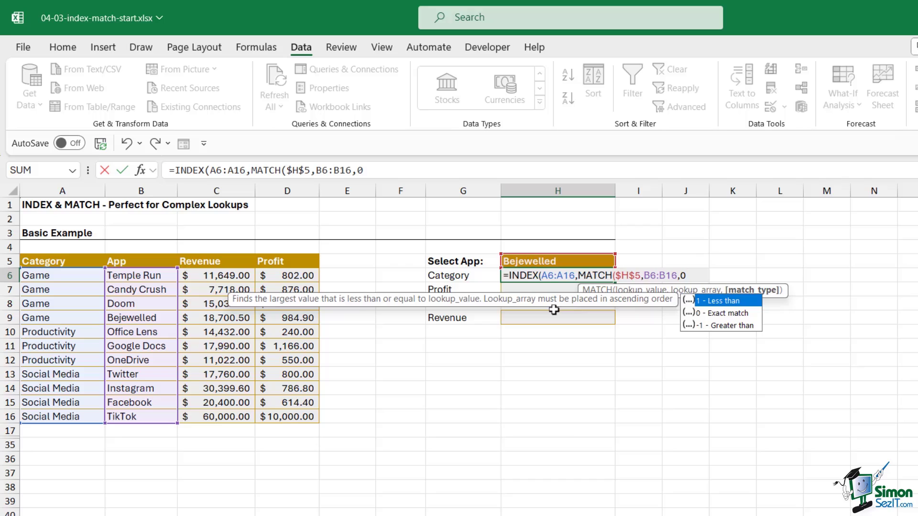
# Make A6:A16 and B6:B16 absolute and close the formula, returning Game.
pyautogui.moveTo(541, 277); pyautogui.dragTo(574, 276)
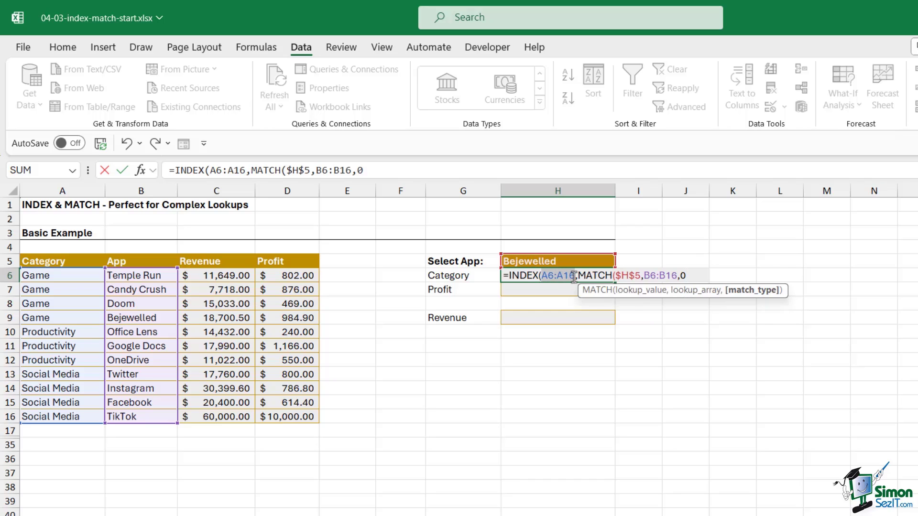
pyautogui.press('F4')
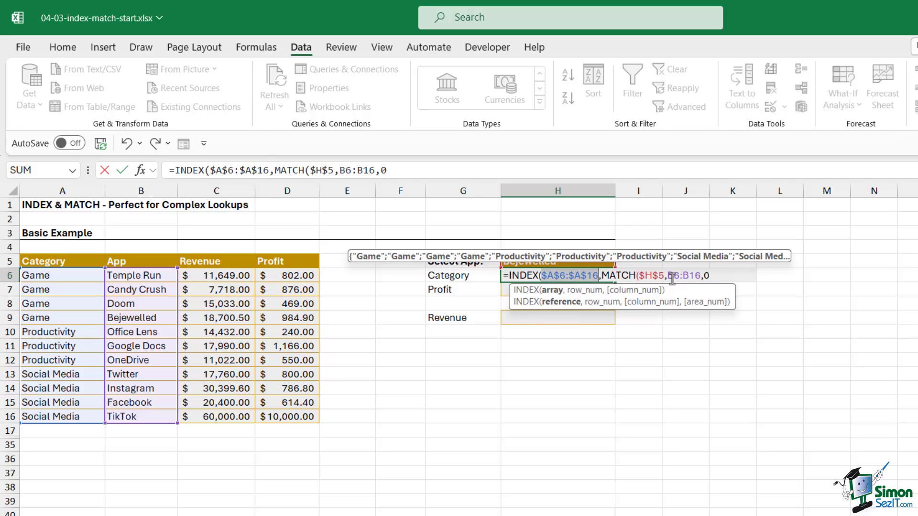
pyautogui.moveTo(668, 275); pyautogui.dragTo(702, 276)
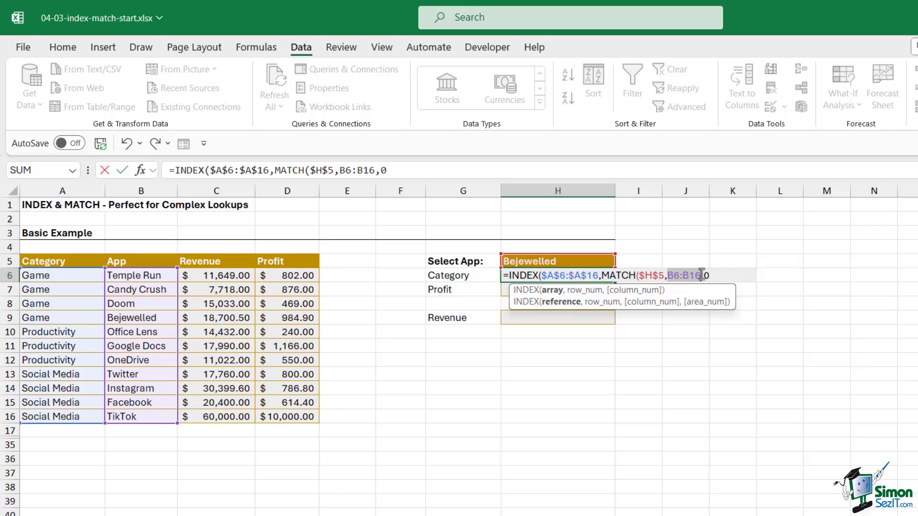
pyautogui.press('F4')
pyautogui.click(746, 276)
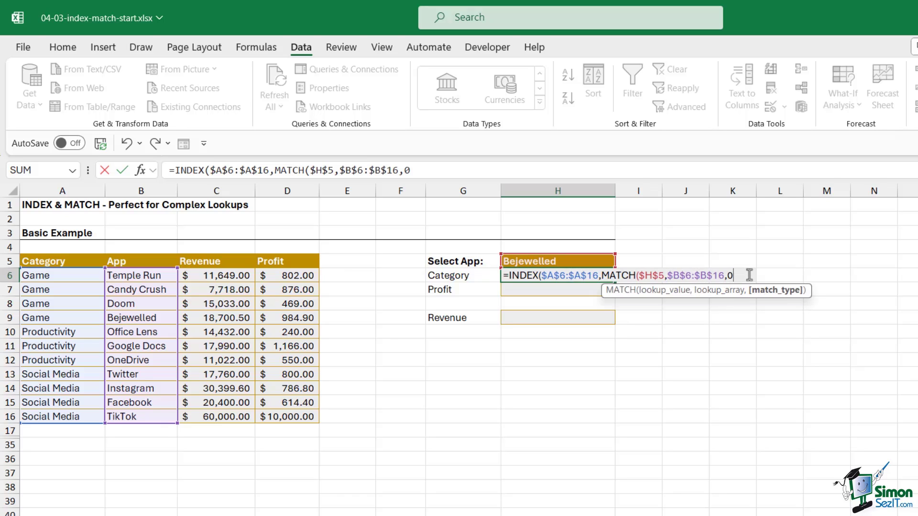
pyautogui.write(')')
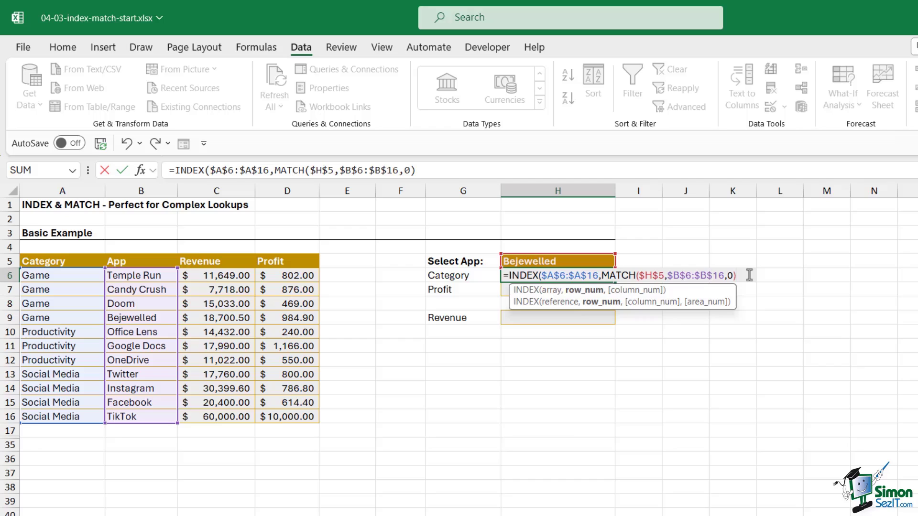
pyautogui.write(')')
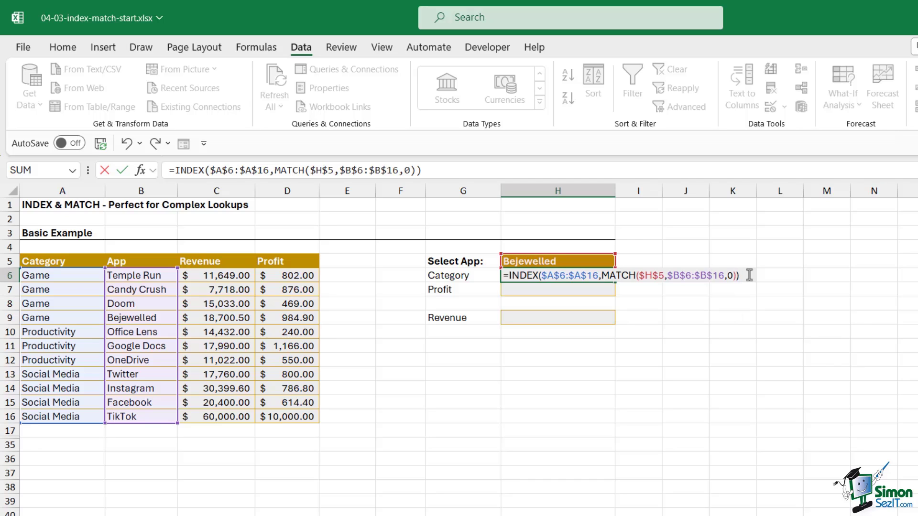
pyautogui.press('Return')
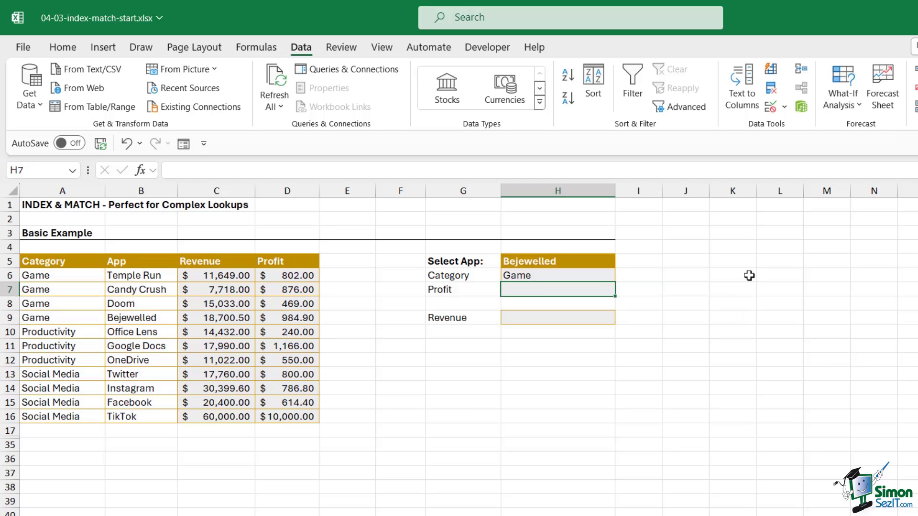
# Enter =INDEX($D$6:$D$16,MATCH($H$5,$B$6:$B$16,0)) in the Profit cell H7.
pyautogui.click(594, 277)
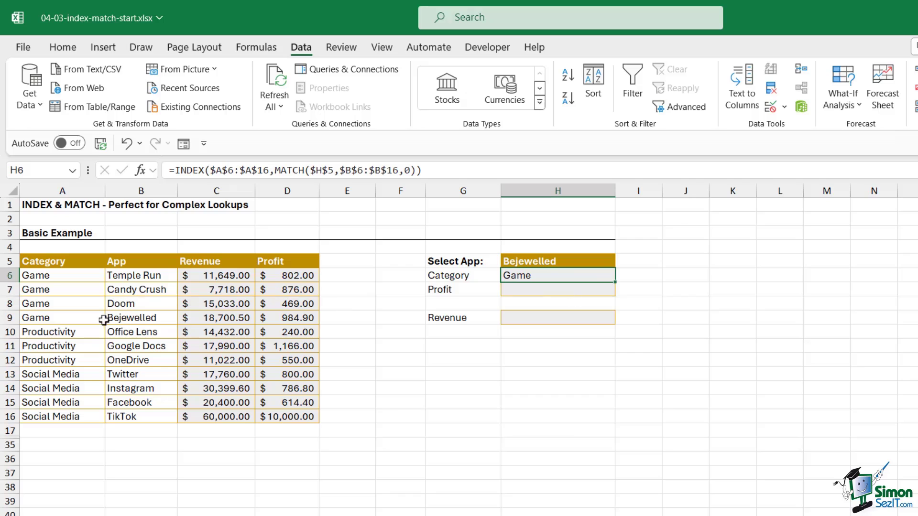
pyautogui.click(508, 293)
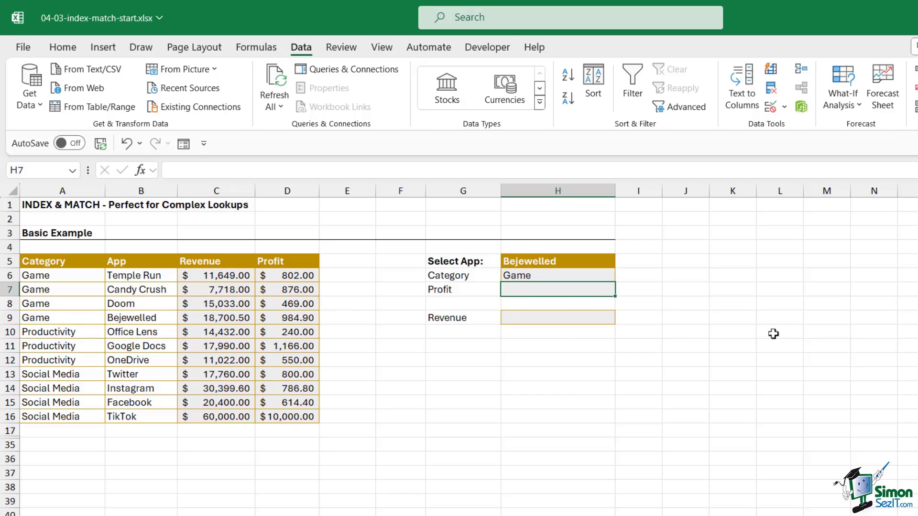
pyautogui.write('=INDEX(')
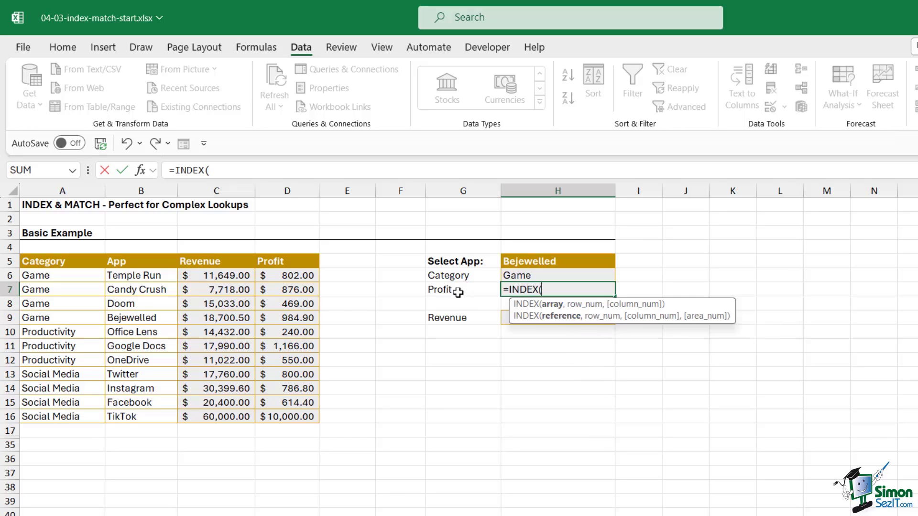
pyautogui.moveTo(290, 275); pyautogui.dragTo(278, 415)
pyautogui.press('F4')
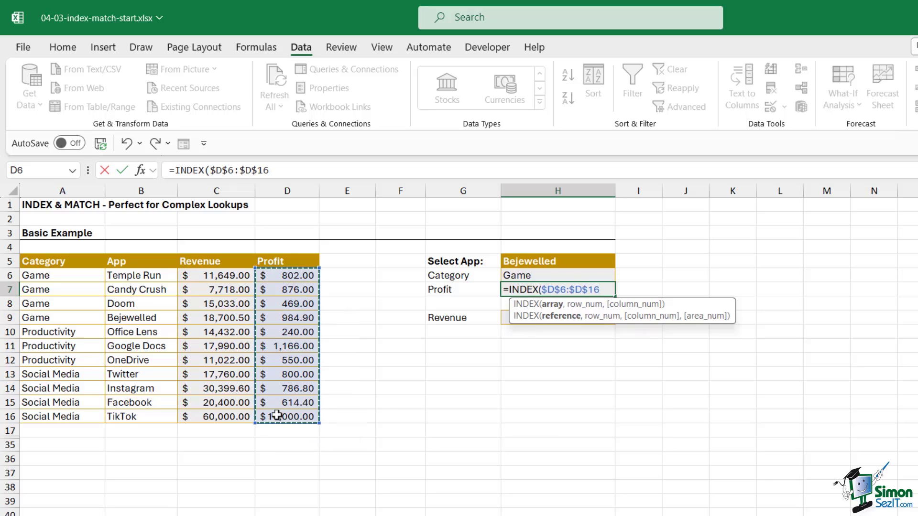
pyautogui.write(',')
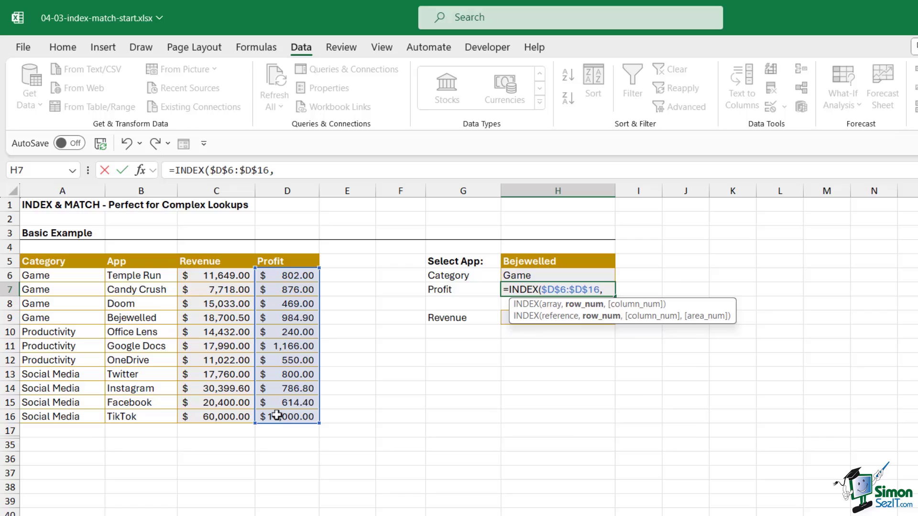
pyautogui.write('MATCH(')
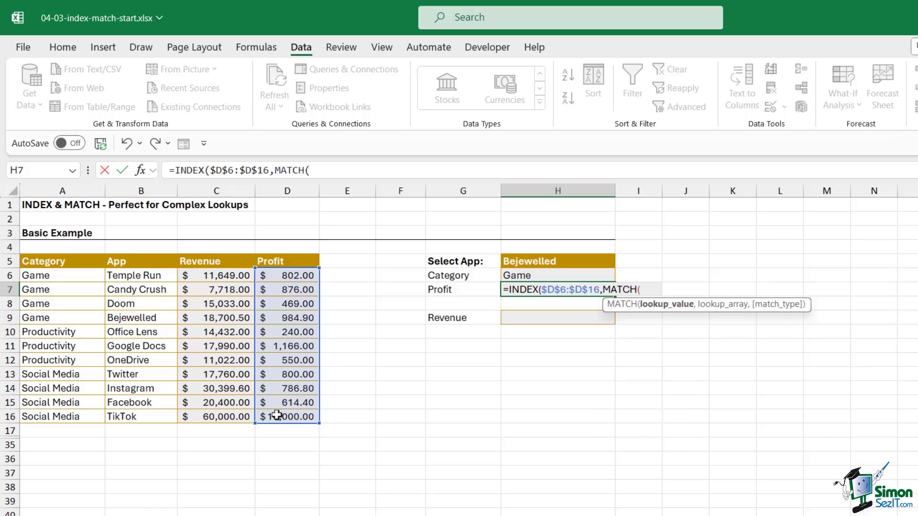
pyautogui.click(529, 260)
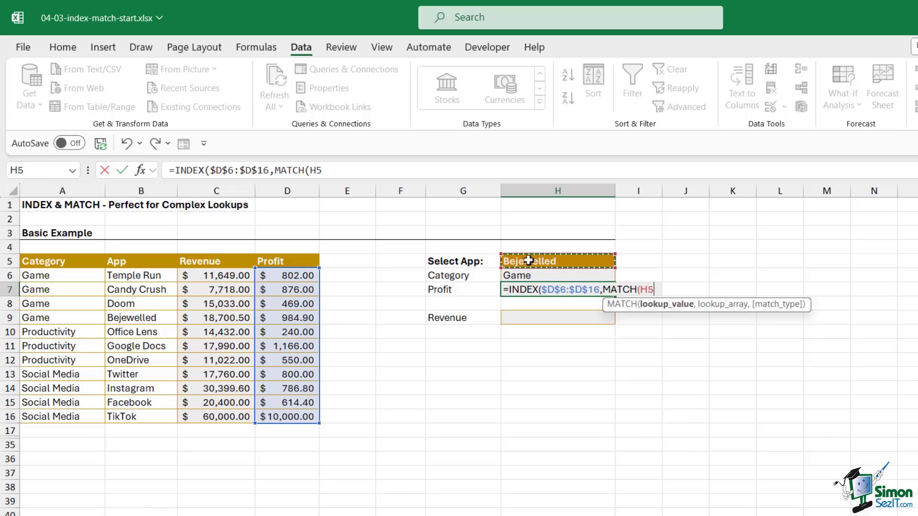
pyautogui.press('F4')
pyautogui.write(',')
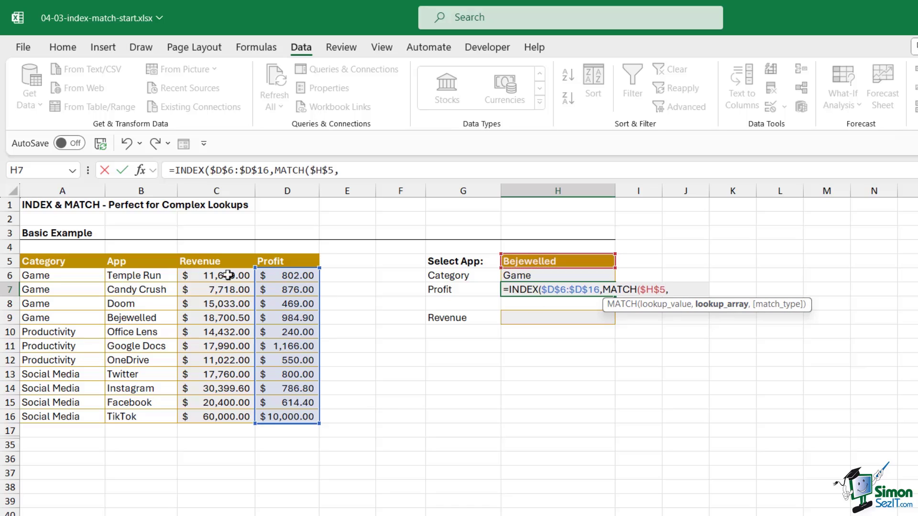
pyautogui.moveTo(143, 275); pyautogui.dragTo(158, 416)
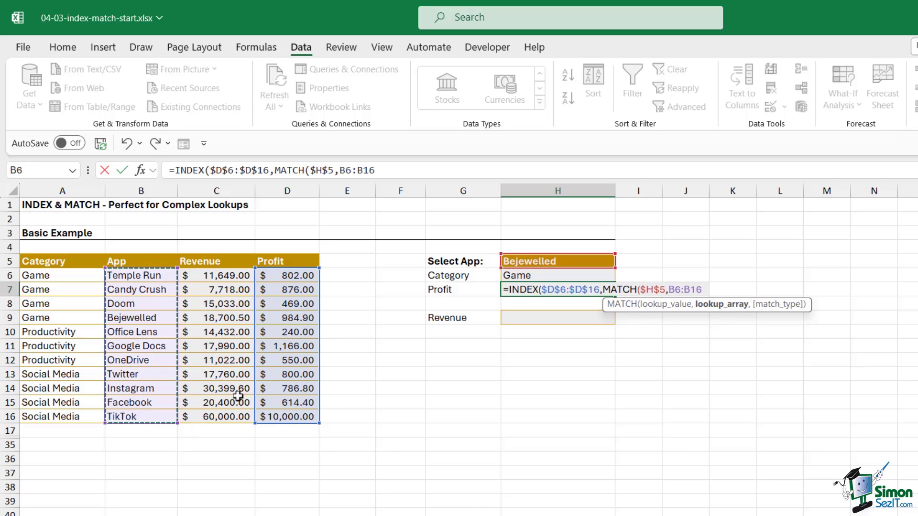
pyautogui.press('F4')
pyautogui.write(',')
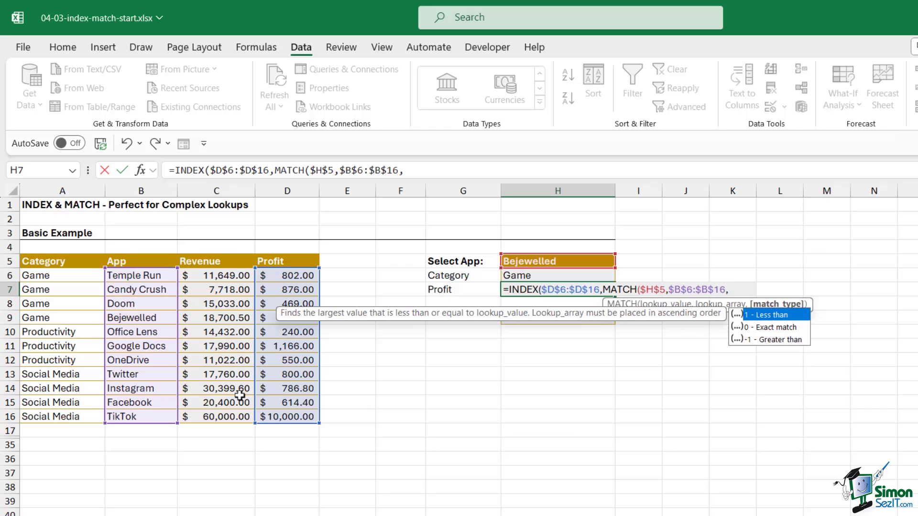
pyautogui.write('0))')
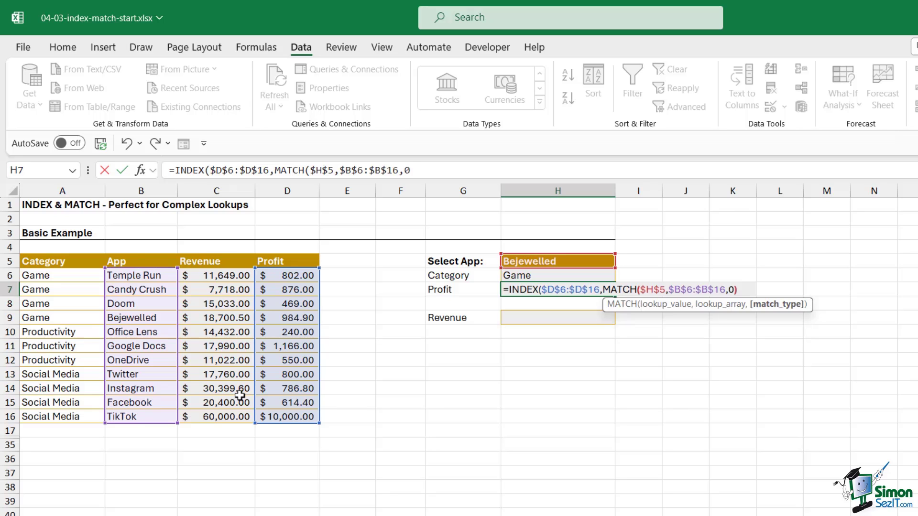
pyautogui.press('Return')
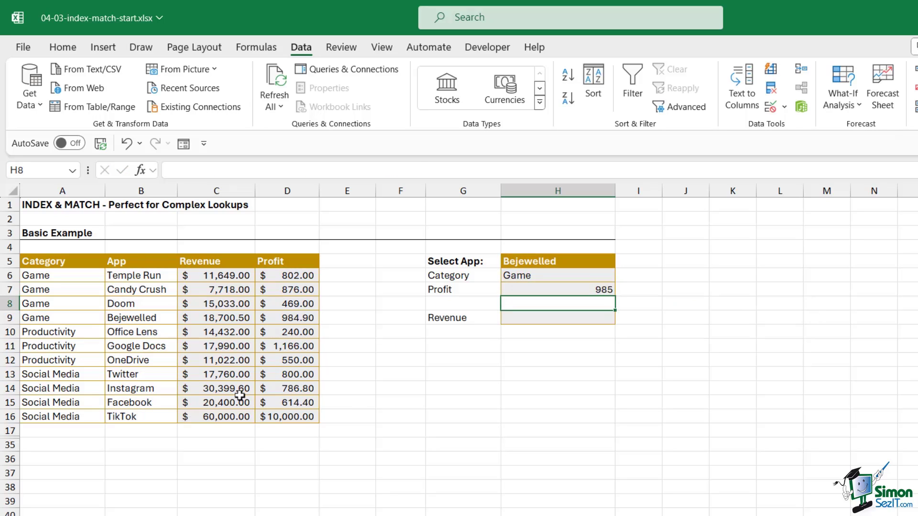
# Apply Accounting Number Format to the Profit result, showing $ 984.90.
pyautogui.click(568, 287)
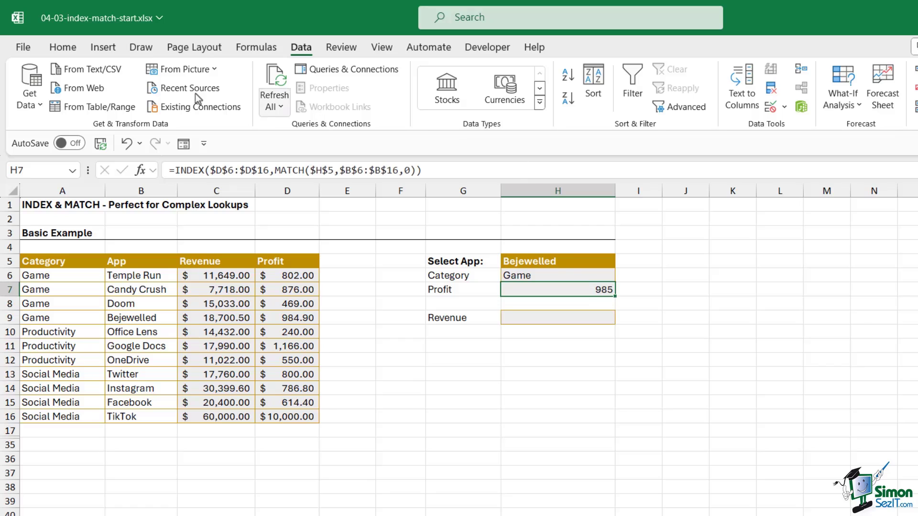
pyautogui.click(71, 52)
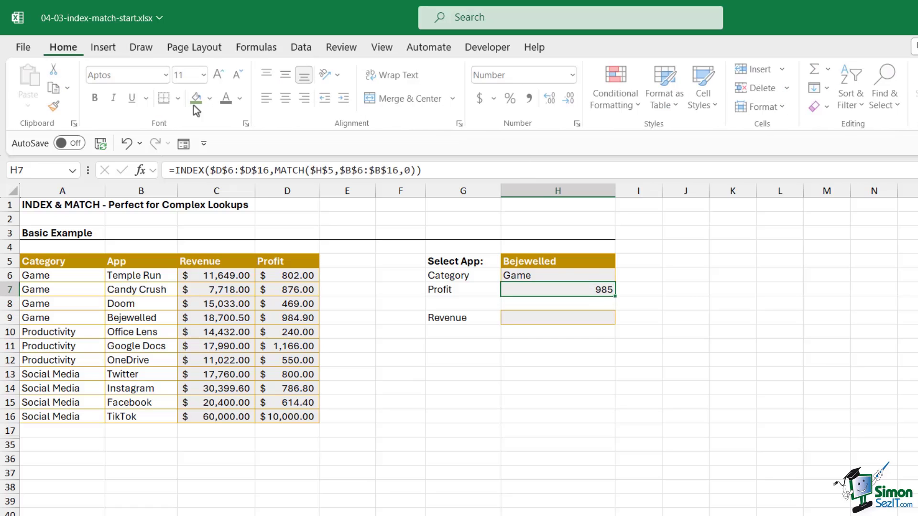
pyautogui.click(482, 98)
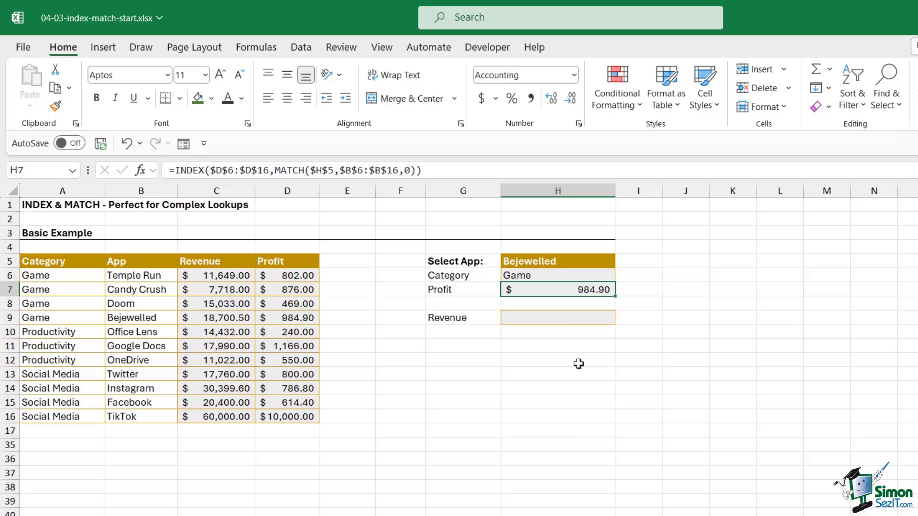
pyautogui.click(557, 317)
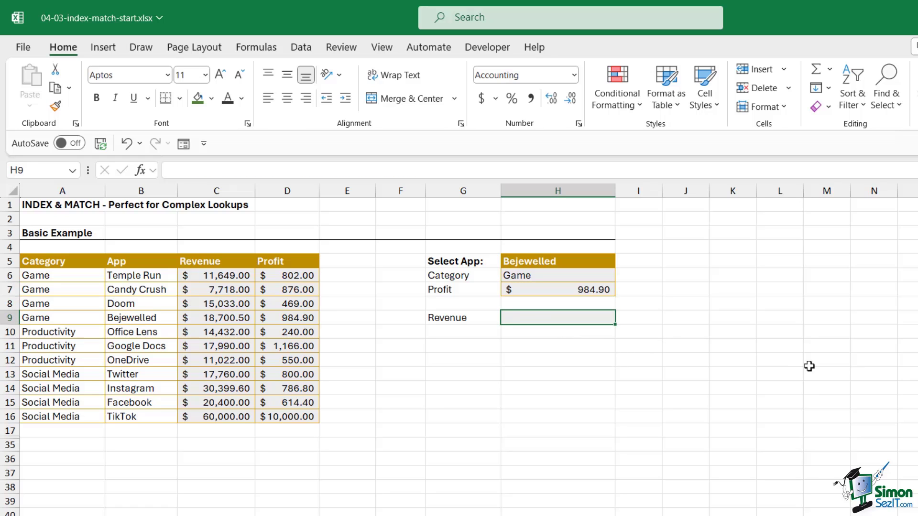
# Enter =INDEX($C$6:$C$16,MATCH($H$5,$B$6:$B$16,0)) in the Revenue cell, returning $ 18,700.50.
pyautogui.write('=INDEX(')
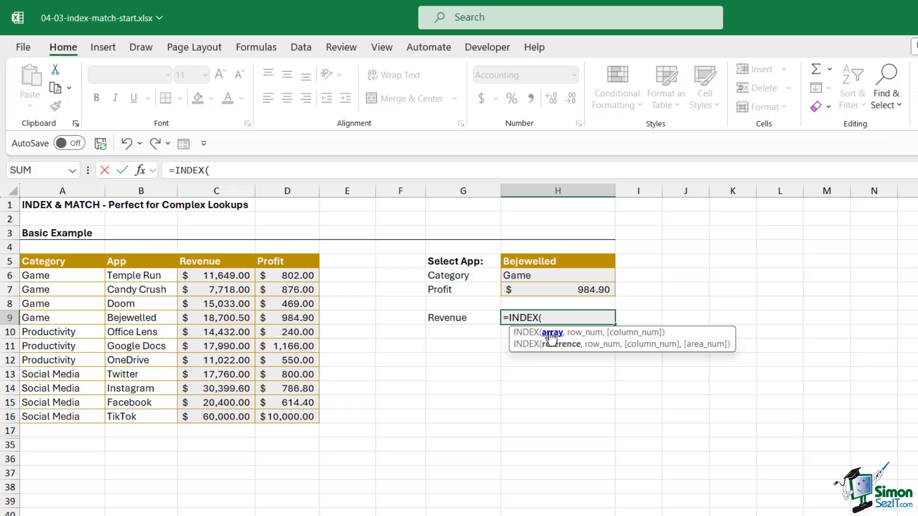
pyautogui.moveTo(212, 277); pyautogui.dragTo(215, 415)
pyautogui.press('F4')
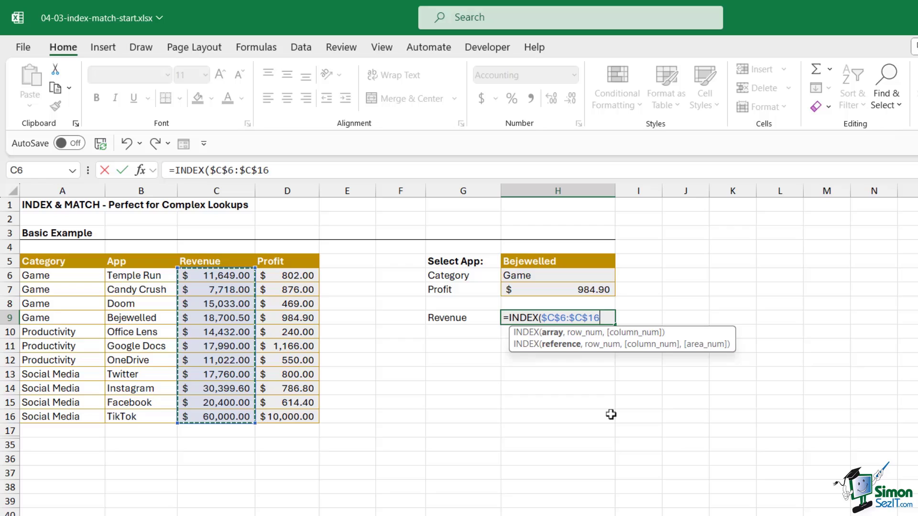
pyautogui.write(',MATCH(')
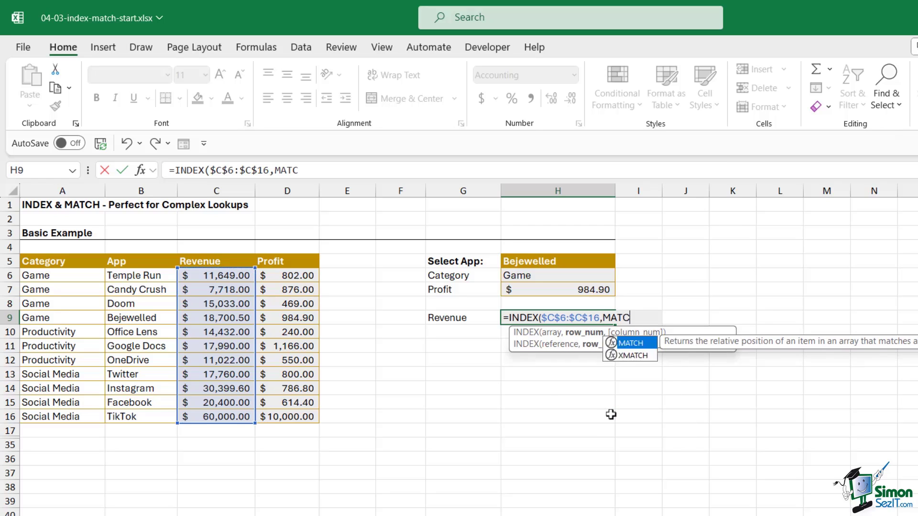
pyautogui.click(558, 264)
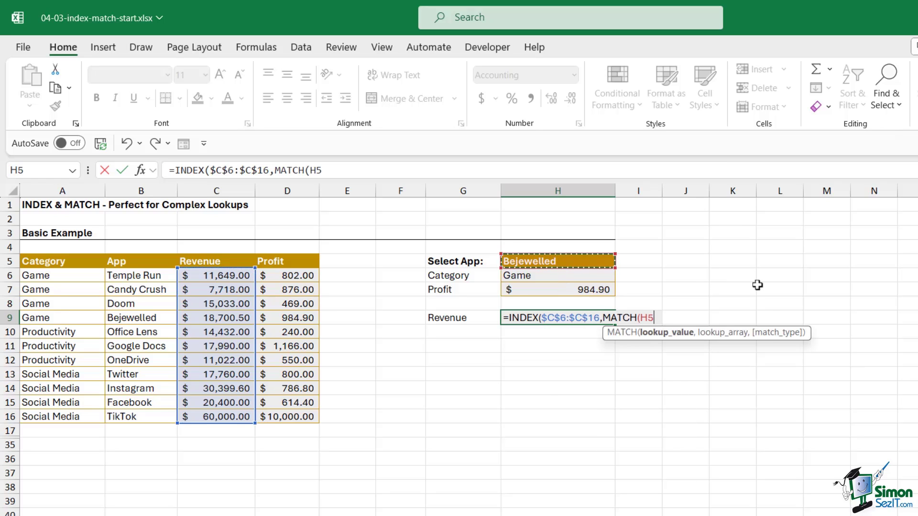
pyautogui.press('F4')
pyautogui.write(',')
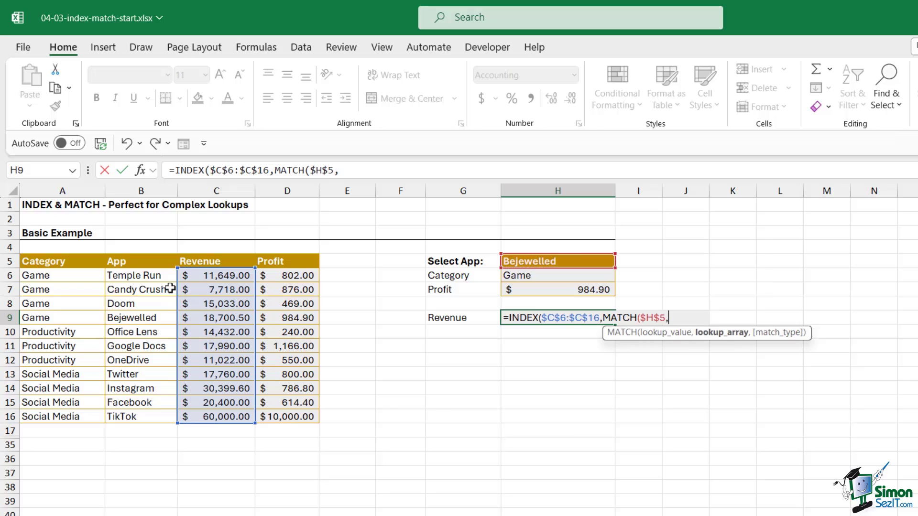
pyautogui.moveTo(138, 276); pyautogui.dragTo(142, 414)
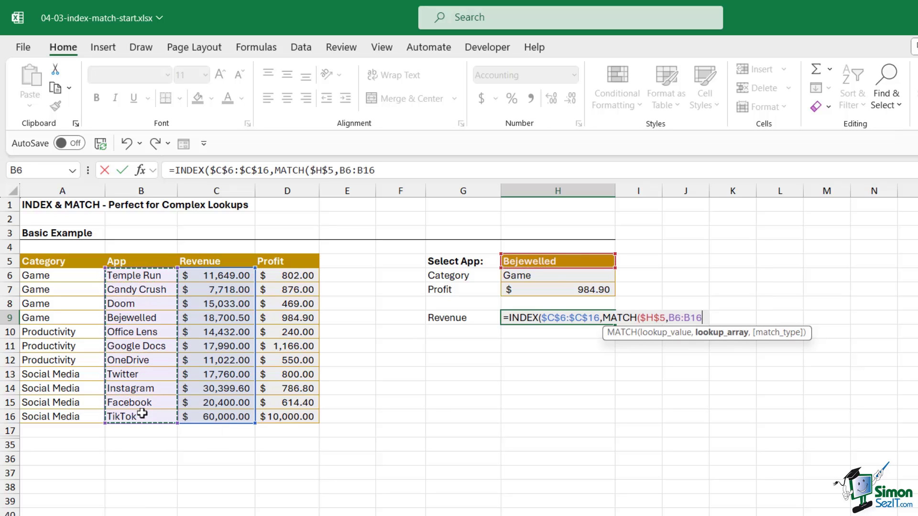
pyautogui.press('F4')
pyautogui.write(',')
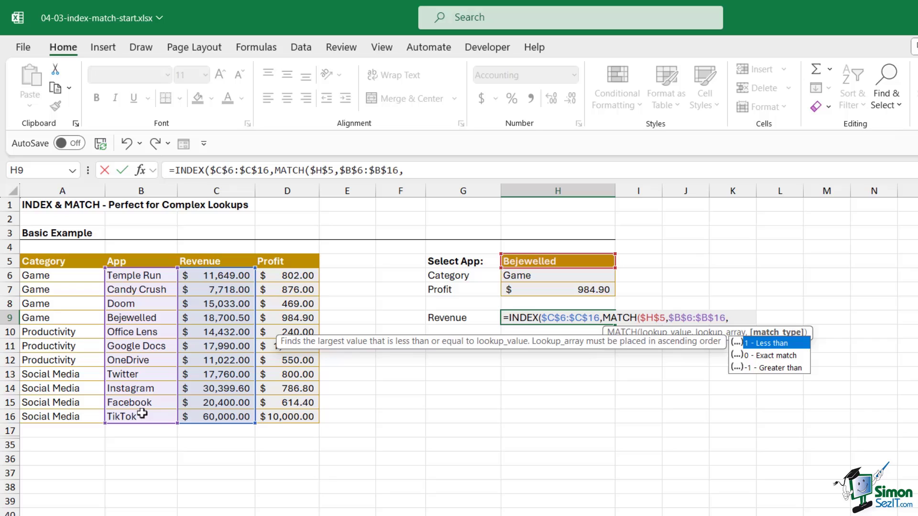
pyautogui.write('0))')
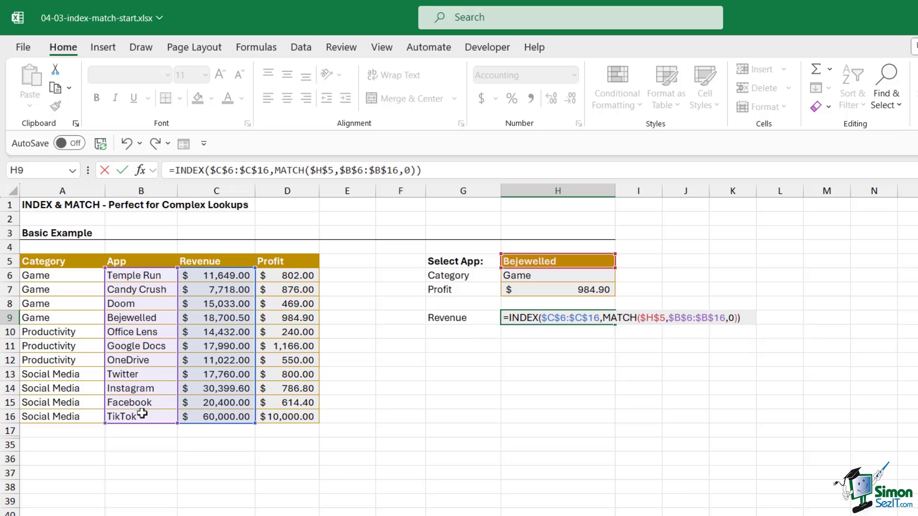
pyautogui.press('Return')
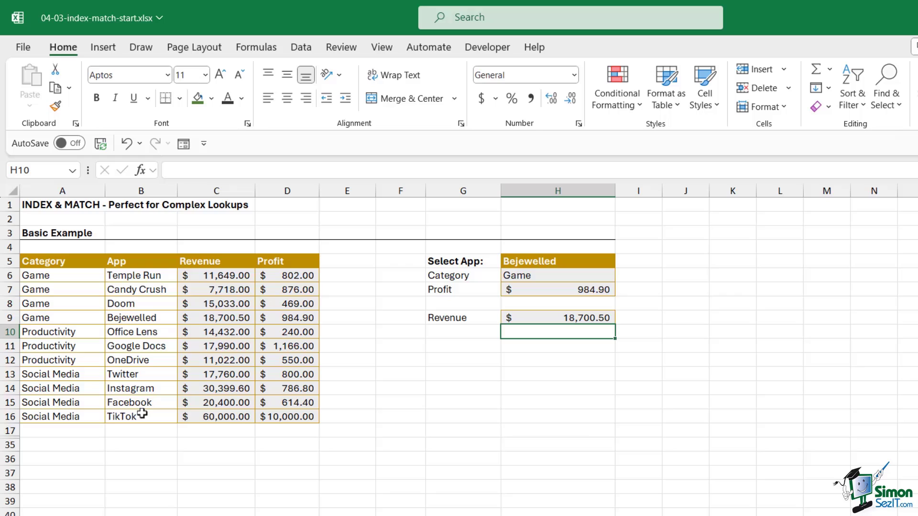
pyautogui.click(567, 319)
# Check the Bejewelled row, then choose OneDrive from H5's dropdown.
pyautogui.moveTo(58, 317); pyautogui.dragTo(287, 318)
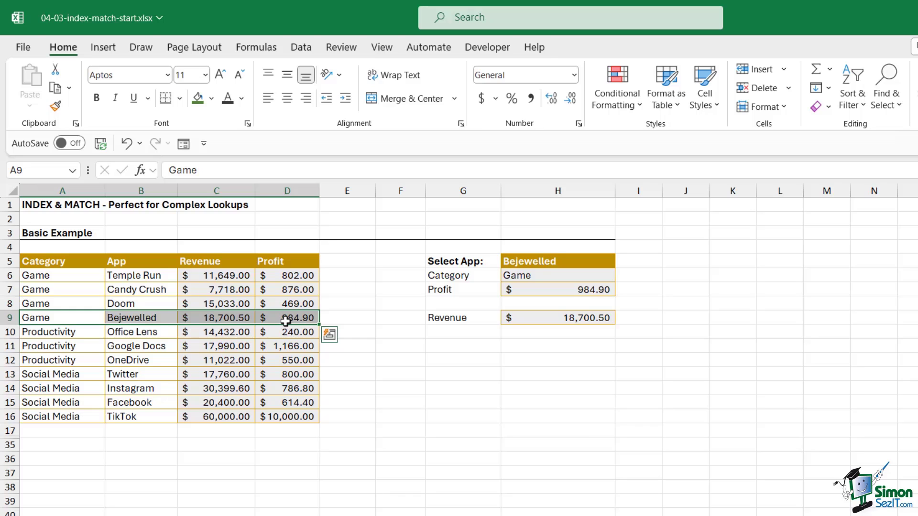
pyautogui.click(558, 261)
pyautogui.click(620, 262)
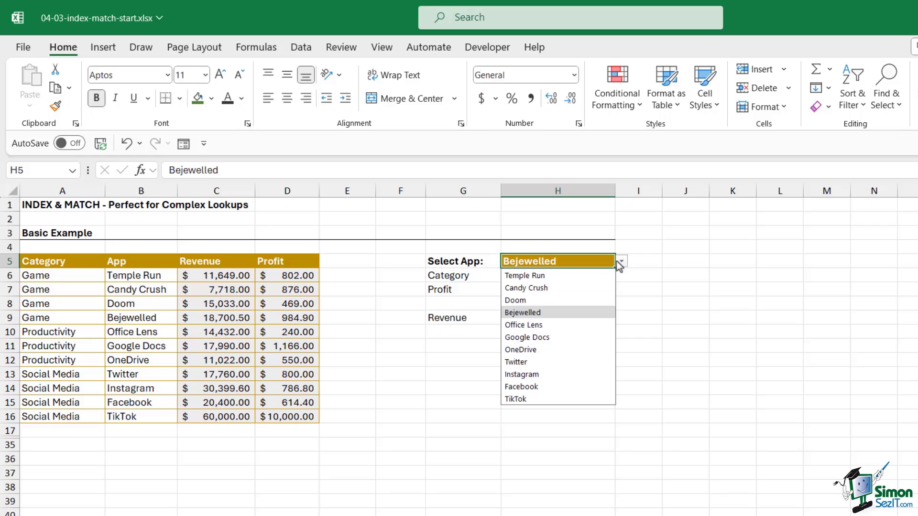
pyautogui.click(536, 349)
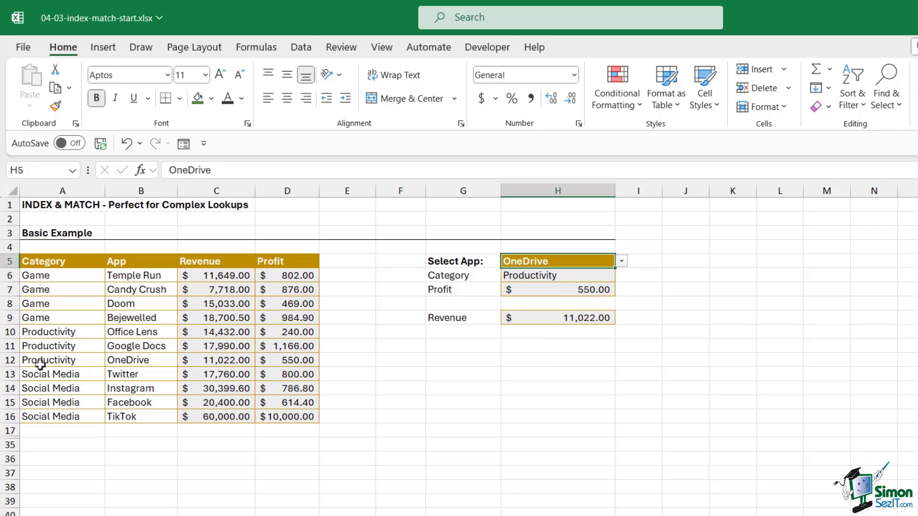
# Verify the OneDrive row matches Productivity, $ 550.00 profit and $ 11,022.00 revenue.
pyautogui.moveTo(40, 364); pyautogui.dragTo(314, 363)
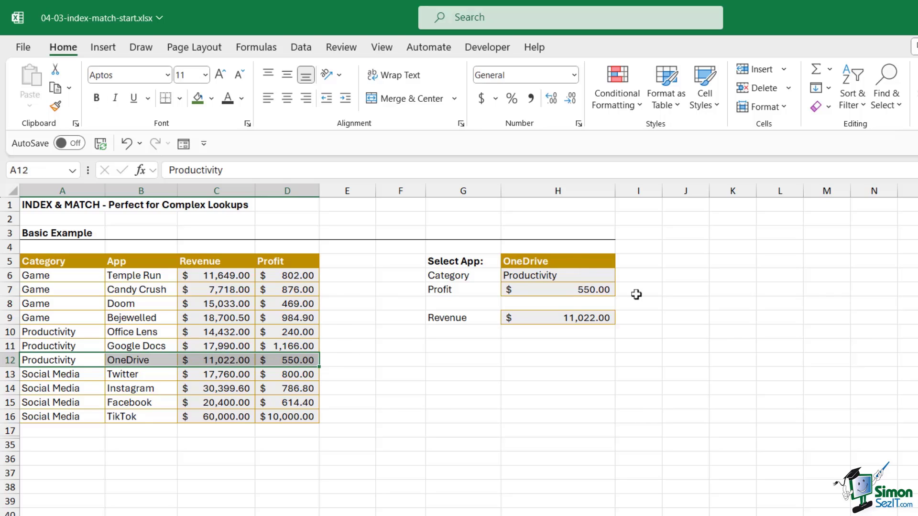
pyautogui.click(580, 276)
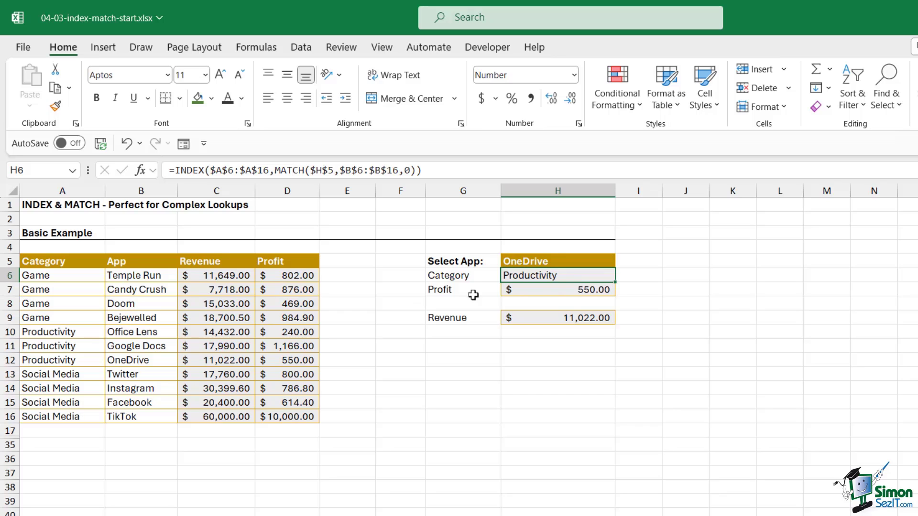
pyautogui.click(550, 261)
pyautogui.click(141, 303)
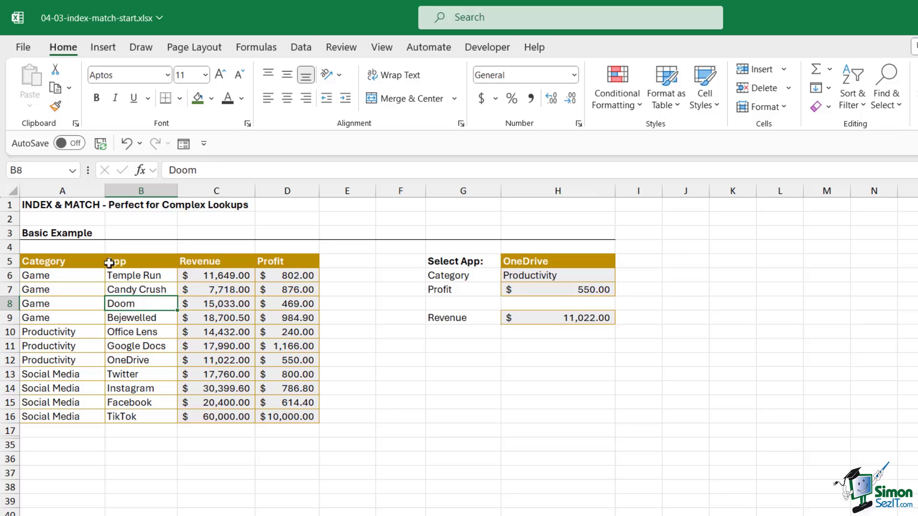
pyautogui.click(268, 303)
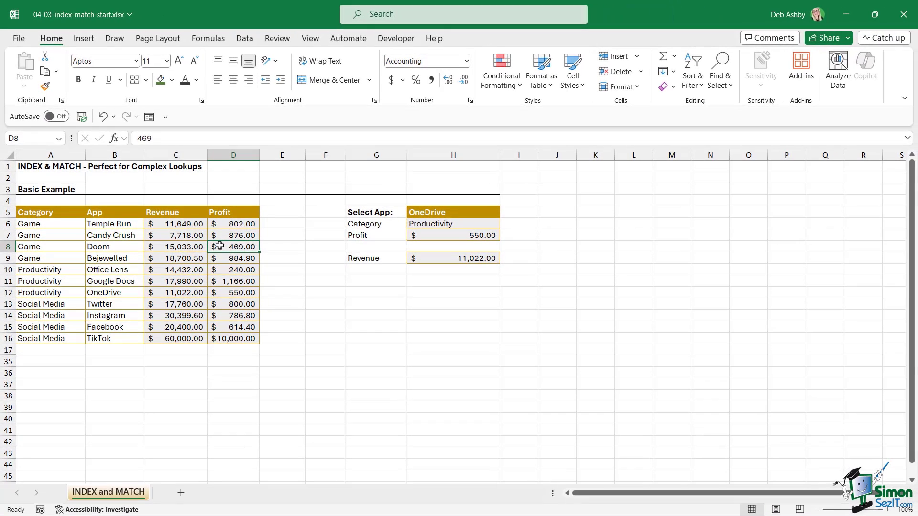